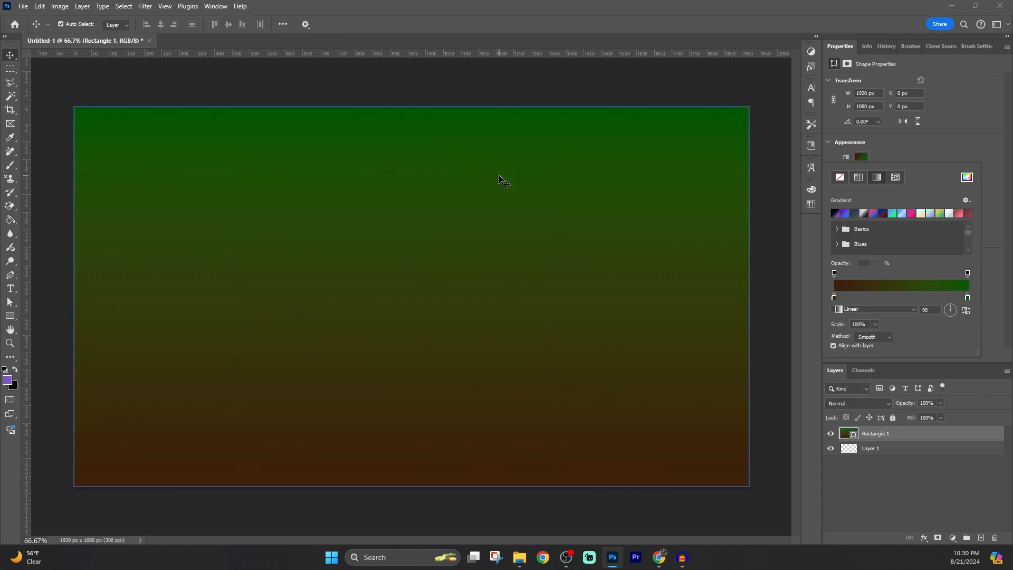
{"action": "key", "text": "u"}
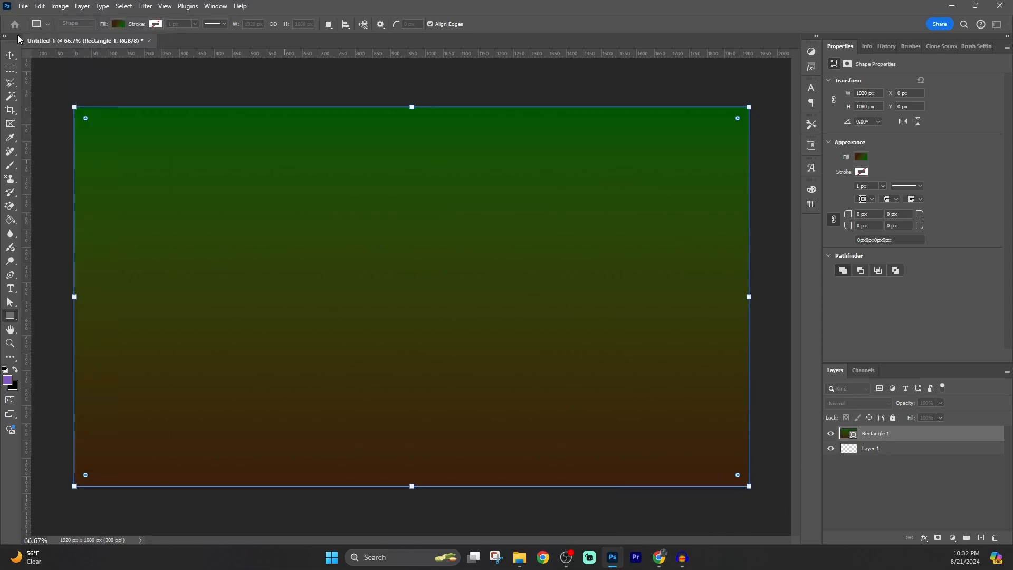
{"action": "left_click", "coordinate": [23, 7]}
{"action": "left_click", "coordinate": [42, 133]}
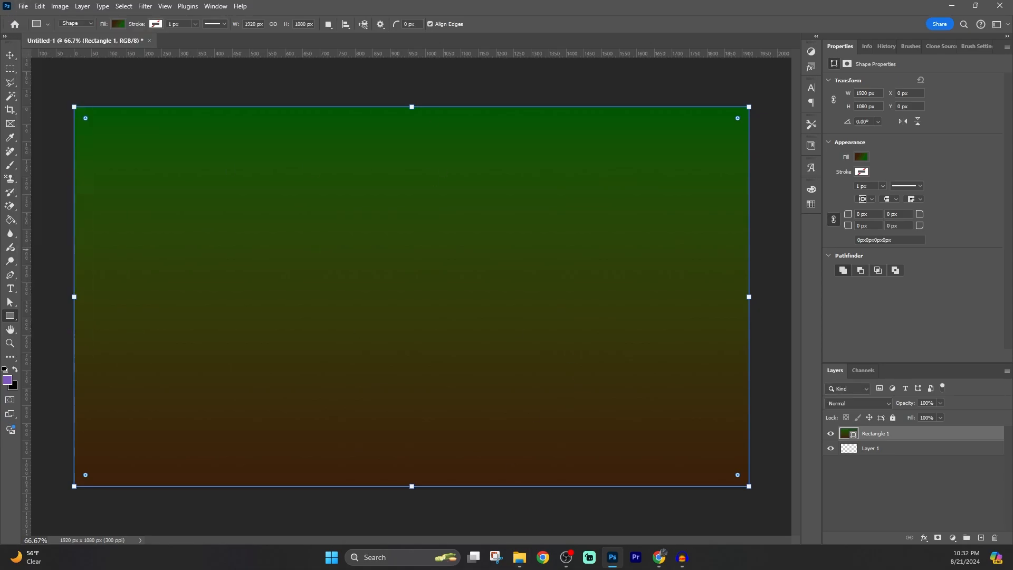
{"action": "left_click", "coordinate": [10, 54]}
{"action": "left_click", "coordinate": [886, 448]}
{"action": "key", "text": "x"}
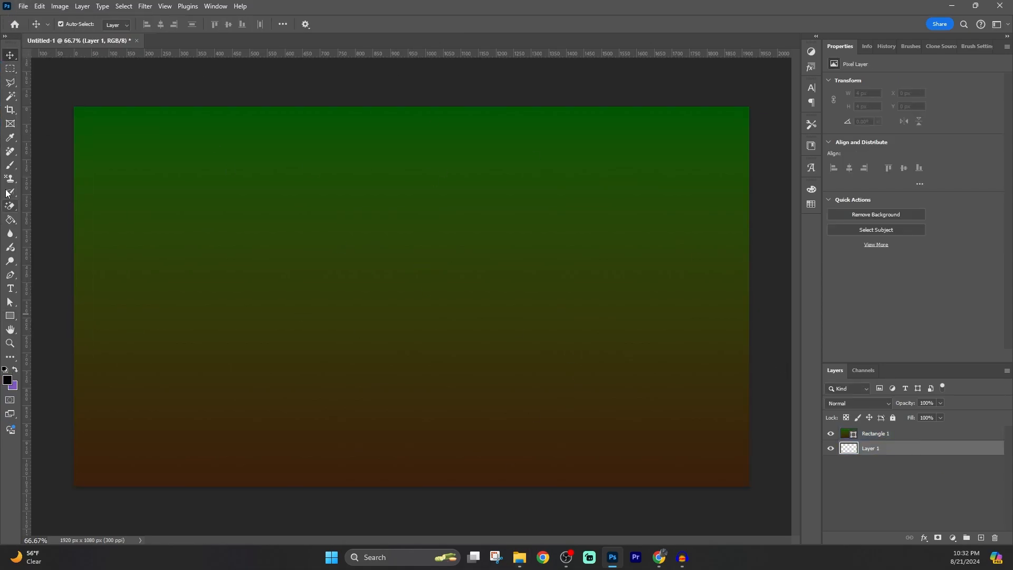
{"action": "left_click", "coordinate": [9, 317]}
{"action": "left_click_drag", "start_coordinate": [175, 160], "coordinate": [459, 289]}
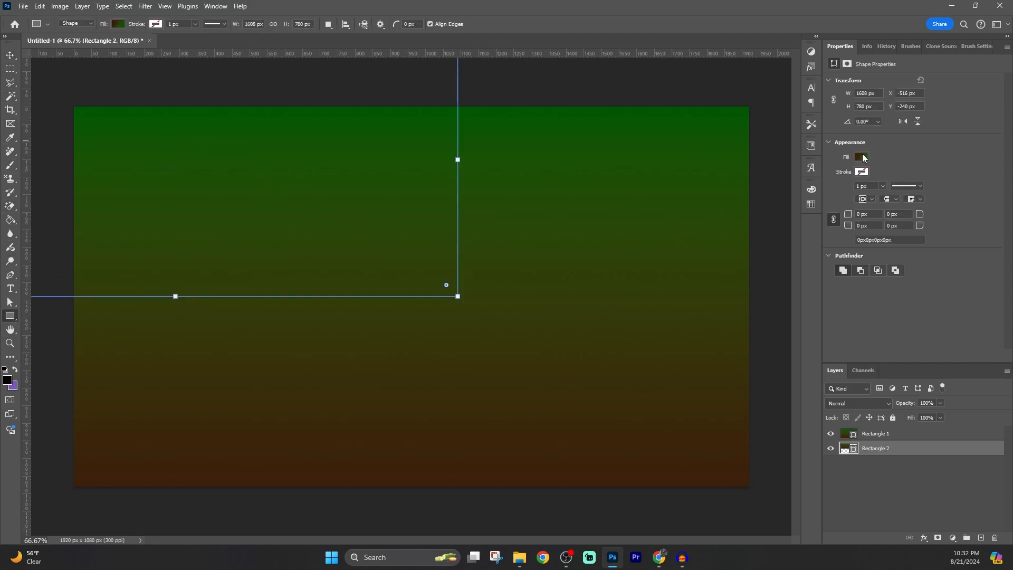
{"action": "key", "text": "Delete"}
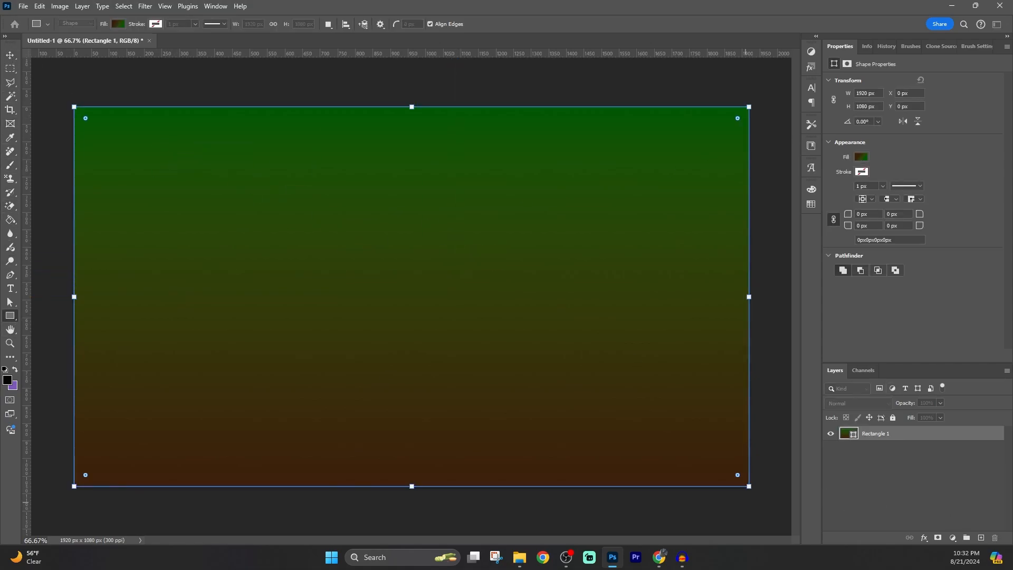
Add a new layer and draw a rectangle about 1696 × 928 px over the canvas's upper-left area, with a solid black fill.
{"action": "left_click", "coordinate": [980, 537]}
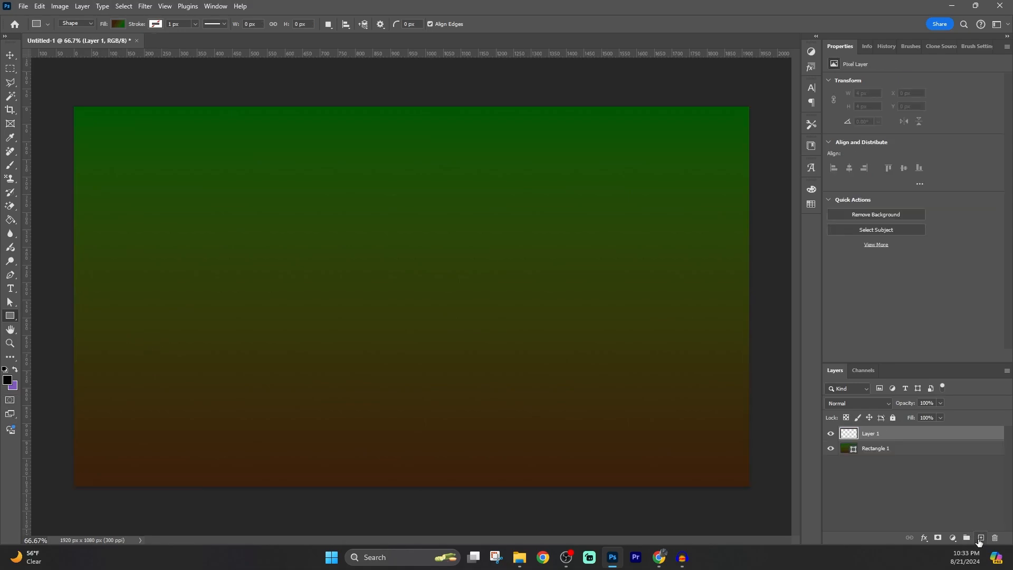
{"action": "left_click_drag", "start_coordinate": [153, 177], "coordinate": [451, 340]}
{"action": "left_click", "coordinate": [862, 157]}
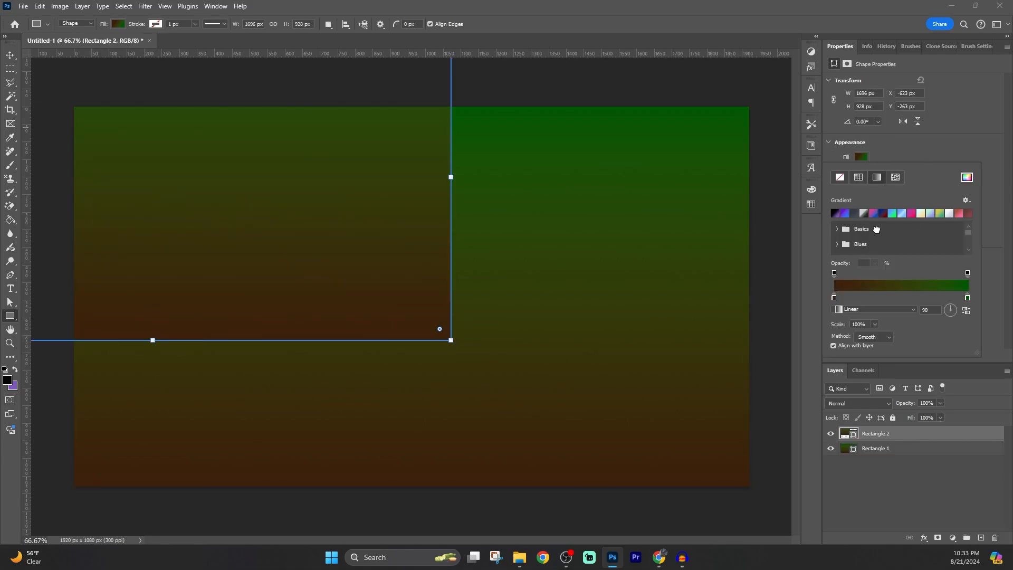
{"action": "left_click", "coordinate": [859, 176]}
Move the black rectangle over the canvas and set its size to 1920 × 1080 px.
{"action": "left_click", "coordinate": [10, 55]}
{"action": "left_click_drag", "start_coordinate": [206, 200], "coordinate": [464, 310]}
{"action": "type", "text": "1920"}
{"action": "key", "text": "Tab"}
{"action": "type", "text": "1"}
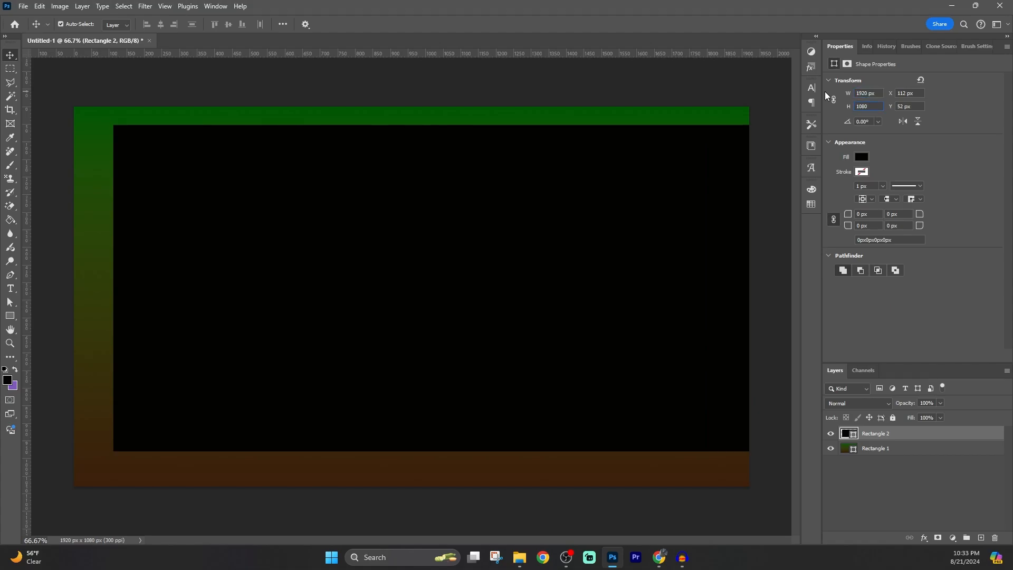
{"action": "type", "text": "080"}
{"action": "key", "text": "Tab"}
{"action": "mouse_move", "coordinate": [361, 259]}
{"action": "left_mouse_down"}
{"action": "mouse_move", "coordinate": [333, 253]}
{"action": "mouse_move", "coordinate": [343, 251]}
{"action": "left_mouse_up"}
{"action": "left_click", "coordinate": [82, 6]}
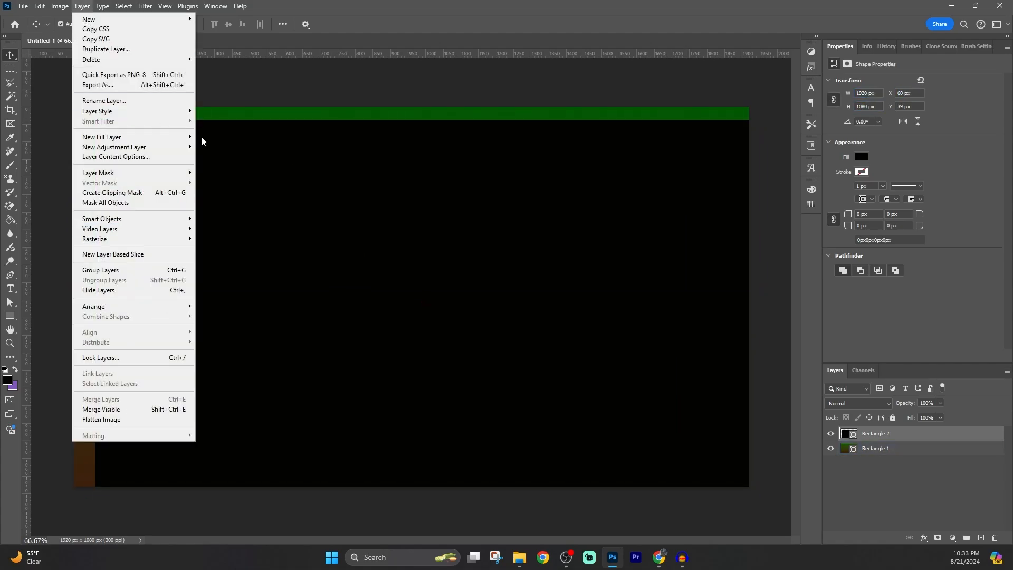
{"action": "mouse_move", "coordinate": [60, 6]}
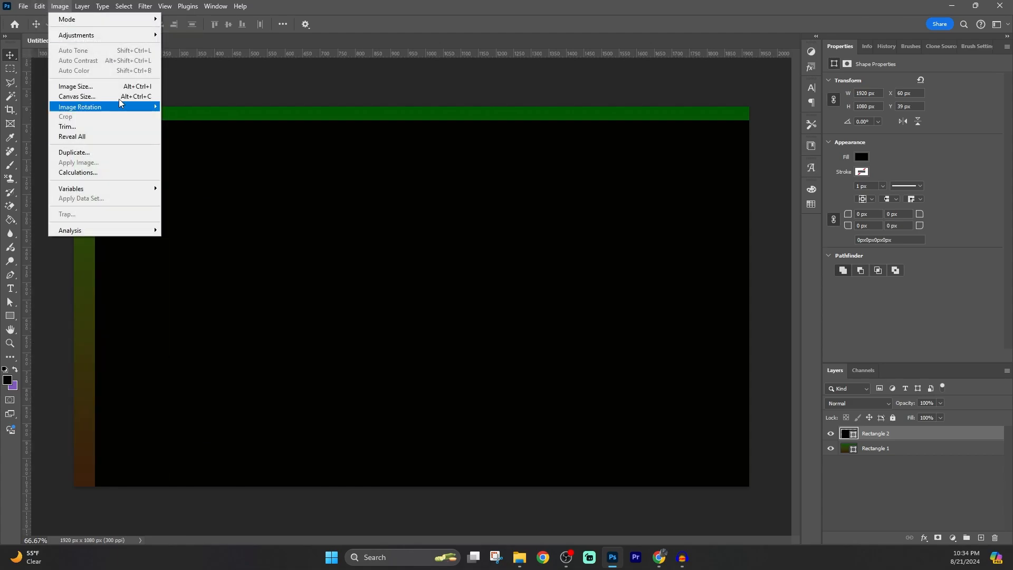
{"action": "left_click", "coordinate": [250, 236]}
{"action": "mouse_move", "coordinate": [98, 128]}
{"action": "left_mouse_down"}
{"action": "mouse_move", "coordinate": [121, 145]}
{"action": "mouse_move", "coordinate": [97, 127]}
{"action": "left_mouse_up"}
Hide the gradient rectangle and move the black rectangle to X 0, Y 0 so it covers the canvas.
{"action": "left_click", "coordinate": [830, 448]}
{"action": "left_click_drag", "start_coordinate": [473, 313], "coordinate": [449, 304]}
{"action": "left_click_drag", "start_coordinate": [463, 316], "coordinate": [469, 311]}
Set the black rectangle's width to 1780 px, center it on the canvas and show the gradient rectangle again.
{"action": "left_click_drag", "start_coordinate": [876, 93], "coordinate": [837, 89]}
{"action": "type", "text": "17"}
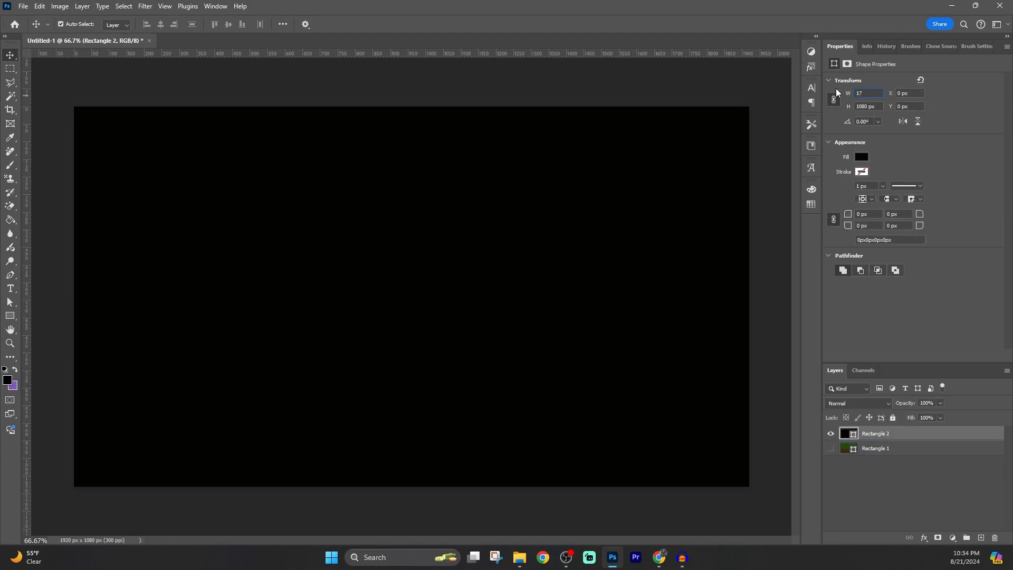
{"action": "type", "text": "80"}
{"action": "key", "text": "Return"}
{"action": "left_click_drag", "start_coordinate": [330, 260], "coordinate": [355, 274]}
{"action": "left_click", "coordinate": [830, 448]}
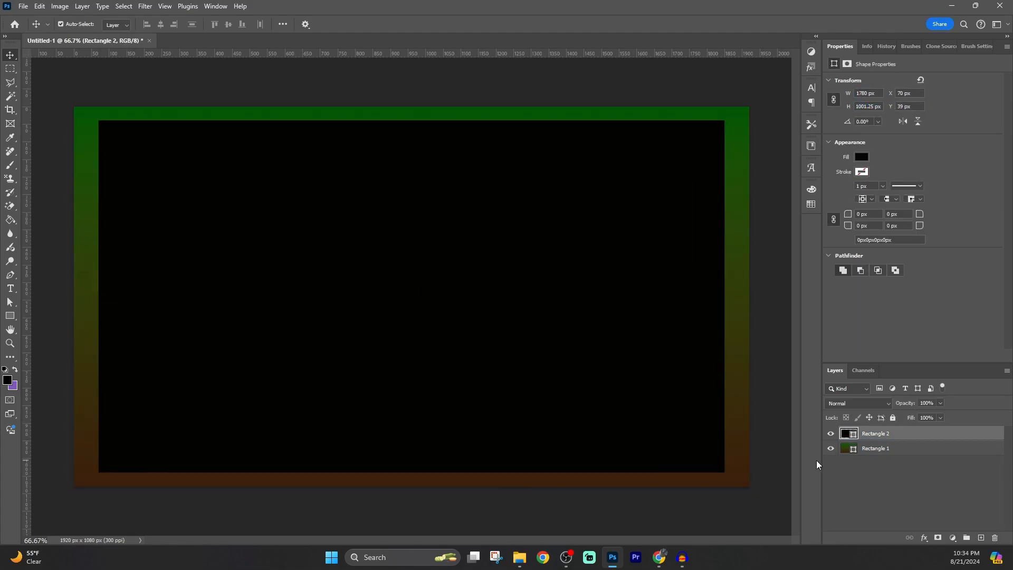
Set the black rectangle's width to 1600 px and center it horizontally, slightly nearer the canvas's upper edge.
{"action": "left_click_drag", "start_coordinate": [505, 359], "coordinate": [515, 348]}
{"action": "left_click", "coordinate": [858, 91]}
{"action": "type", "text": "1600"}
{"action": "key", "text": "Return"}
{"action": "left_click_drag", "start_coordinate": [306, 324], "coordinate": [410, 283]}
Add a new layer above the rectangles and choose light blue as the foreground colour for the Brush tool.
{"action": "left_click", "coordinate": [980, 537]}
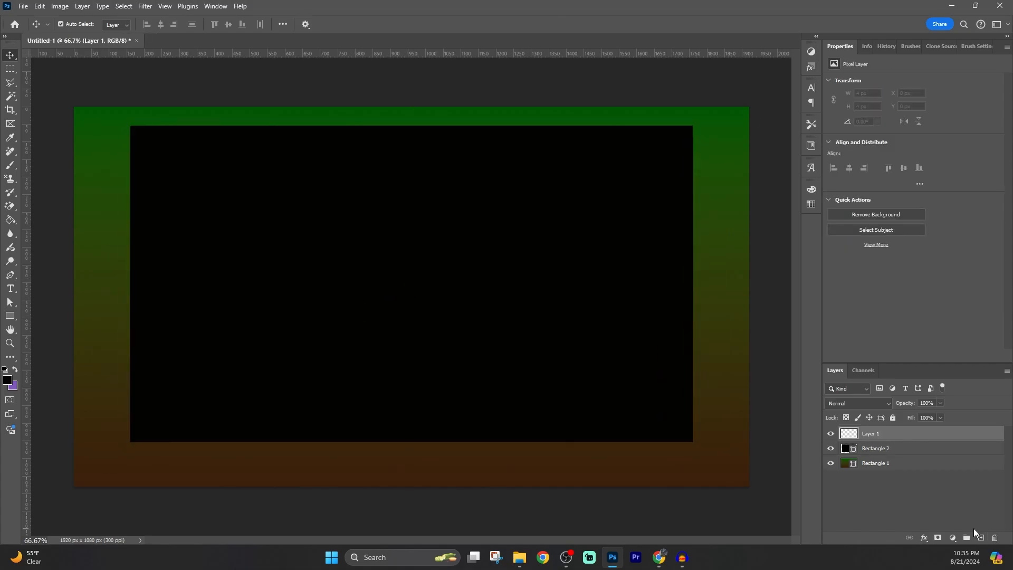
{"action": "left_click", "coordinate": [10, 165]}
{"action": "left_click", "coordinate": [7, 380]}
{"action": "left_click", "coordinate": [401, 243]}
{"action": "left_click", "coordinate": [368, 184]}
{"action": "left_click", "coordinate": [487, 182]}
Try hand-painting the letters KE at the lower left of the gradient frame, and erase them.
{"action": "left_click_drag", "start_coordinate": [162, 466], "coordinate": [162, 483]}
{"action": "left_click_drag", "start_coordinate": [183, 435], "coordinate": [166, 463]}
{"action": "left_click_drag", "start_coordinate": [218, 437], "coordinate": [195, 482]}
{"action": "left_click_drag", "start_coordinate": [197, 471], "coordinate": [226, 472]}
{"action": "right_click", "coordinate": [10, 206]}
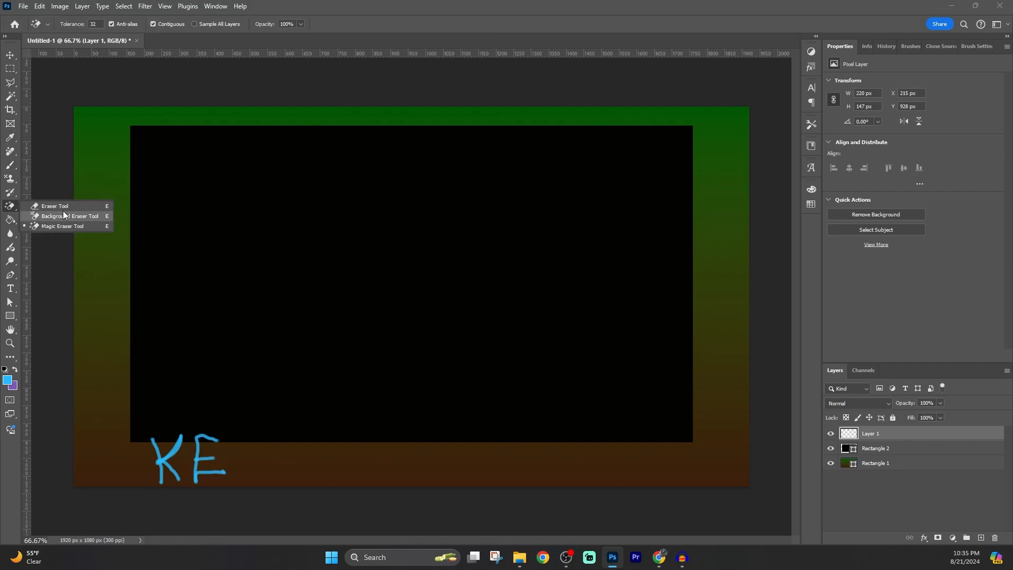
{"action": "left_click", "coordinate": [58, 207]}
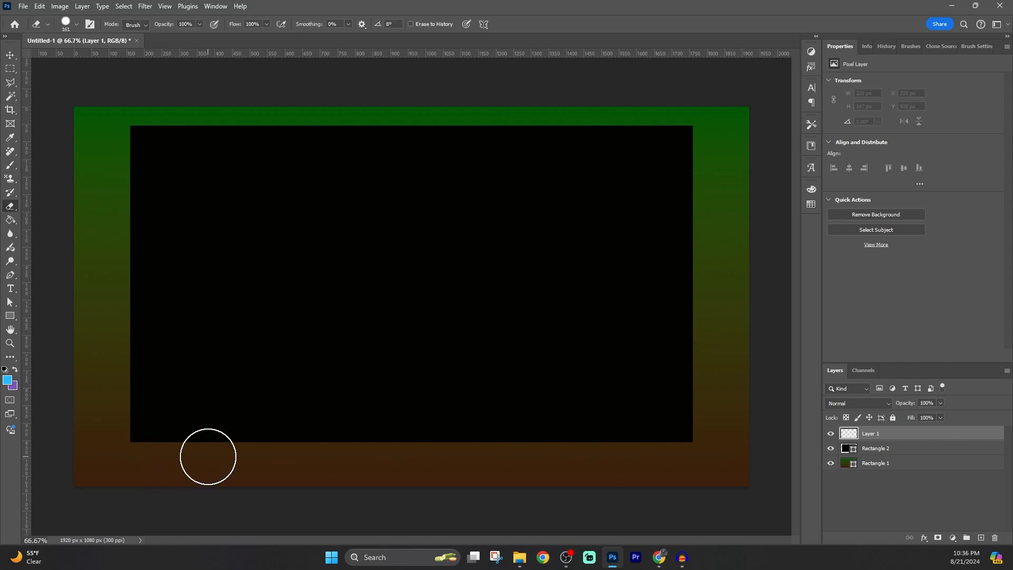
{"action": "key", "text": "b"}
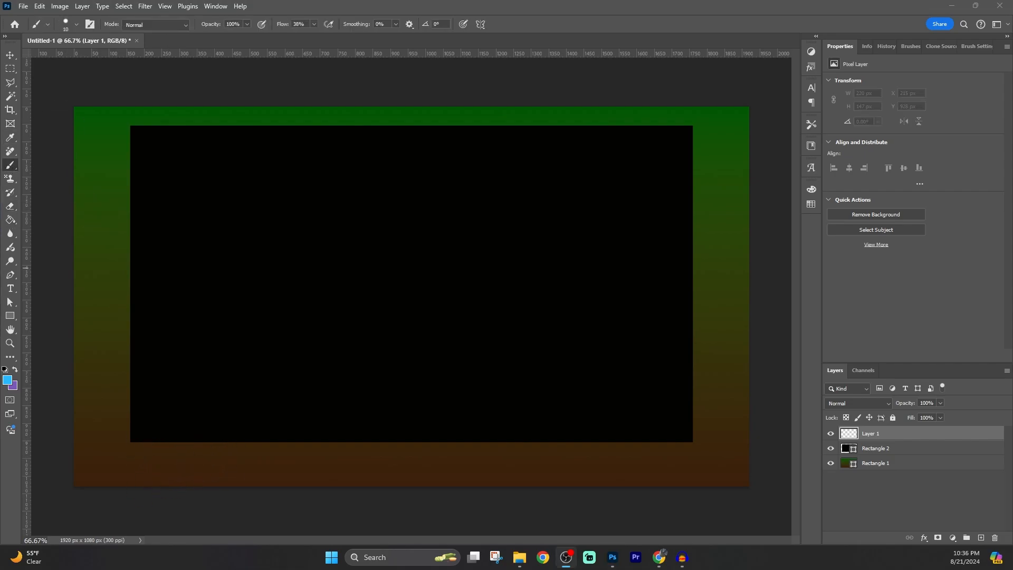
{"action": "left_click", "coordinate": [206, 446]}
{"action": "left_click_drag", "start_coordinate": [206, 446], "coordinate": [207, 481]}
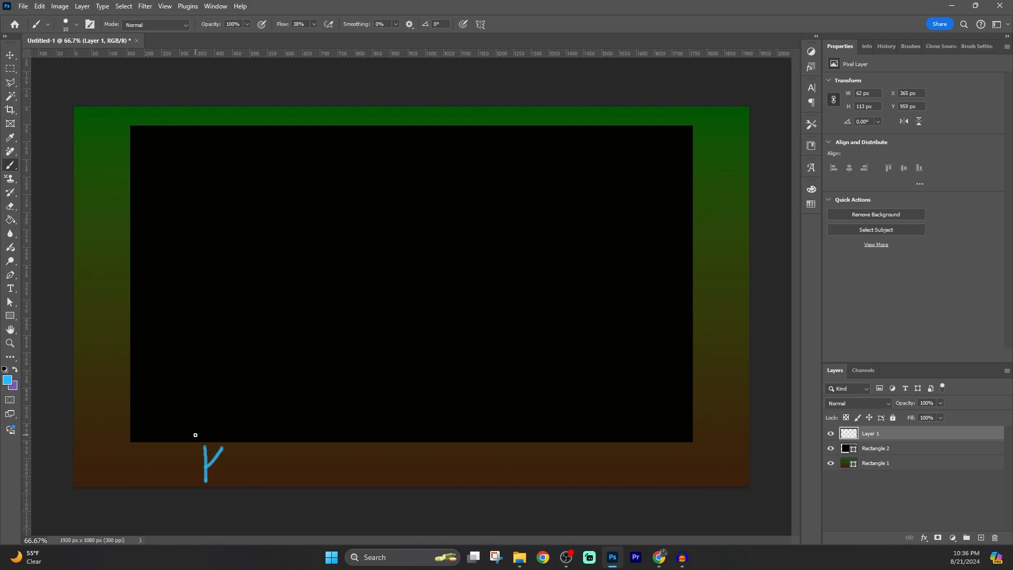
{"action": "key", "text": "ctrl+z"}
{"action": "key", "text": "ctrl+z"}
{"action": "left_click", "coordinate": [76, 25]}
{"action": "left_click_drag", "start_coordinate": [48, 58], "coordinate": [69, 58]}
{"action": "mouse_move", "coordinate": [194, 447]}
{"action": "left_mouse_down"}
{"action": "mouse_move", "coordinate": [193, 473]}
{"action": "mouse_move", "coordinate": [196, 443]}
{"action": "left_mouse_up"}
{"action": "key", "text": "ctrl+z"}
{"action": "key", "text": "ctrl+z"}
Set the brush size to 18 px and hand-paint the word KENA below the black rectangle.
{"action": "left_click", "coordinate": [76, 24]}
{"action": "left_click_drag", "start_coordinate": [68, 59], "coordinate": [60, 59]}
{"action": "mouse_move", "coordinate": [206, 447]}
{"action": "left_mouse_down"}
{"action": "mouse_move", "coordinate": [207, 481]}
{"action": "mouse_move", "coordinate": [222, 451]}
{"action": "mouse_move", "coordinate": [223, 478]}
{"action": "left_mouse_up"}
{"action": "mouse_move", "coordinate": [263, 450]}
{"action": "left_mouse_down"}
{"action": "mouse_move", "coordinate": [242, 451]}
{"action": "mouse_move", "coordinate": [265, 481]}
{"action": "left_mouse_up"}
{"action": "mouse_move", "coordinate": [241, 466]}
{"action": "left_mouse_down"}
{"action": "mouse_move", "coordinate": [299, 459]}
{"action": "mouse_move", "coordinate": [314, 446]}
{"action": "mouse_move", "coordinate": [338, 480]}
{"action": "left_mouse_up"}
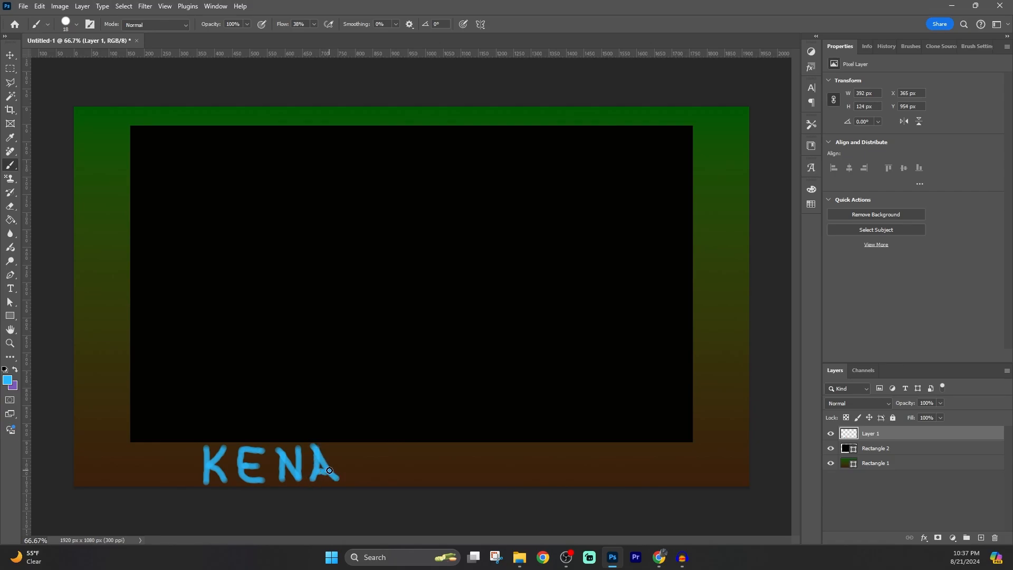
Reduce the brush size to 10 px and hand-paint the word BRIDGE after KENA in smaller letters.
{"action": "left_click", "coordinate": [65, 24]}
{"action": "left_click_drag", "start_coordinate": [66, 57], "coordinate": [64, 57]}
{"action": "left_click_drag", "start_coordinate": [372, 458], "coordinate": [373, 474]}
{"action": "left_click_drag", "start_coordinate": [419, 455], "coordinate": [420, 481]}
{"action": "left_click_drag", "start_coordinate": [421, 456], "coordinate": [420, 482]}
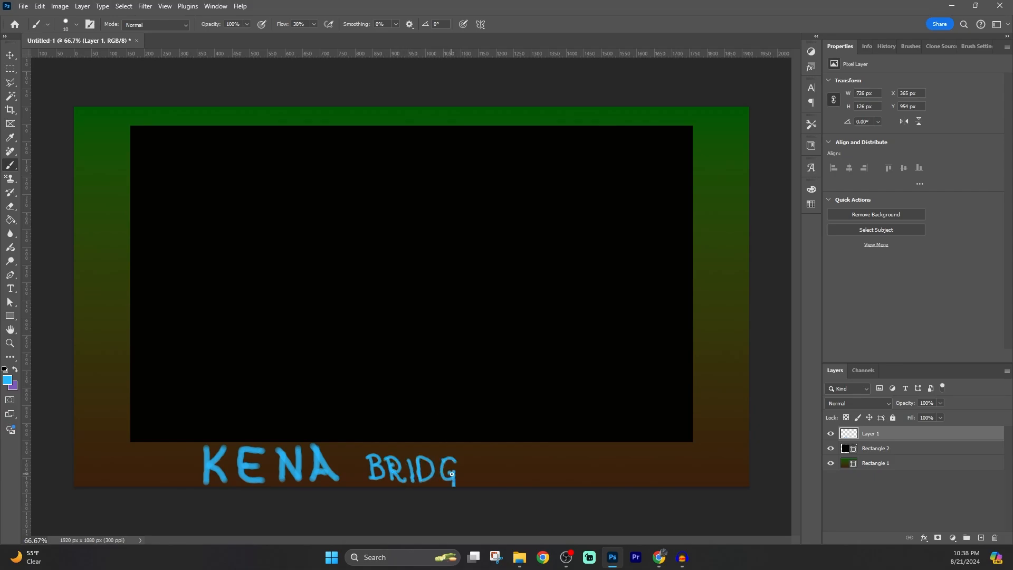
Lock the Rectangle 1 and Rectangle 2 layers, leaving both visible.
{"action": "key", "text": "v"}
{"action": "left_click_drag", "start_coordinate": [363, 451], "coordinate": [369, 448]}
{"action": "left_click", "coordinate": [831, 463]}
{"action": "left_click", "coordinate": [830, 448]}
{"action": "left_click", "coordinate": [831, 448]}
{"action": "left_click", "coordinate": [830, 463]}
{"action": "left_click", "coordinate": [883, 463]}
{"action": "left_click", "coordinate": [892, 417]}
{"action": "left_click", "coordinate": [882, 448]}
{"action": "left_click", "coordinate": [893, 417]}
Move the hand-painted lettering on Layer 1 to about X 398, Y 954 px.
{"action": "left_click", "coordinate": [882, 432]}
{"action": "left_click_drag", "start_coordinate": [381, 478], "coordinate": [397, 472]}
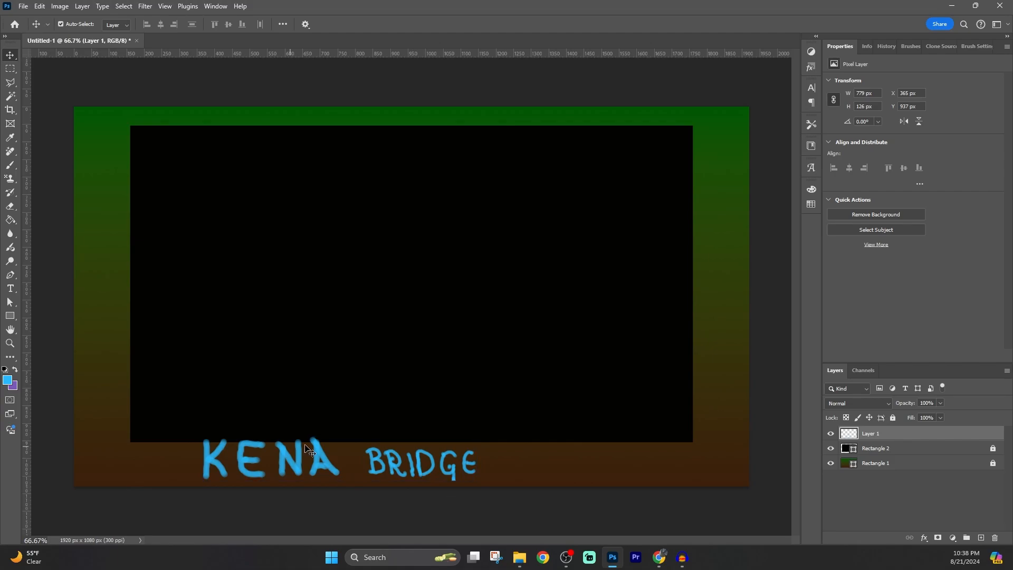
{"action": "left_click_drag", "start_coordinate": [309, 451], "coordinate": [319, 458]}
{"action": "key", "text": "t"}
{"action": "left_click", "coordinate": [282, 223]}
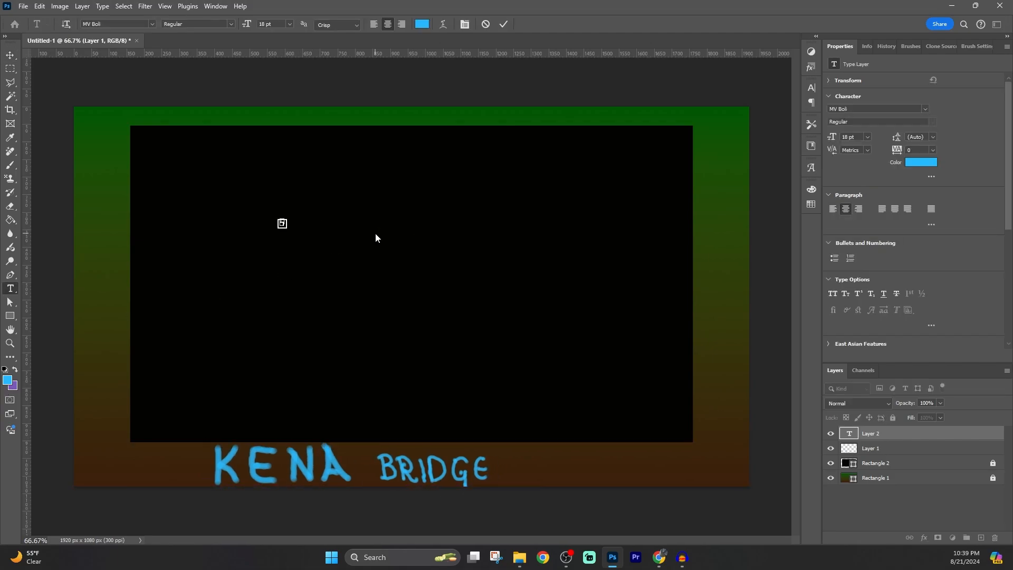
{"action": "left_click", "coordinate": [891, 434]}
{"action": "left_click", "coordinate": [995, 538]}
{"action": "key", "text": "Return"}
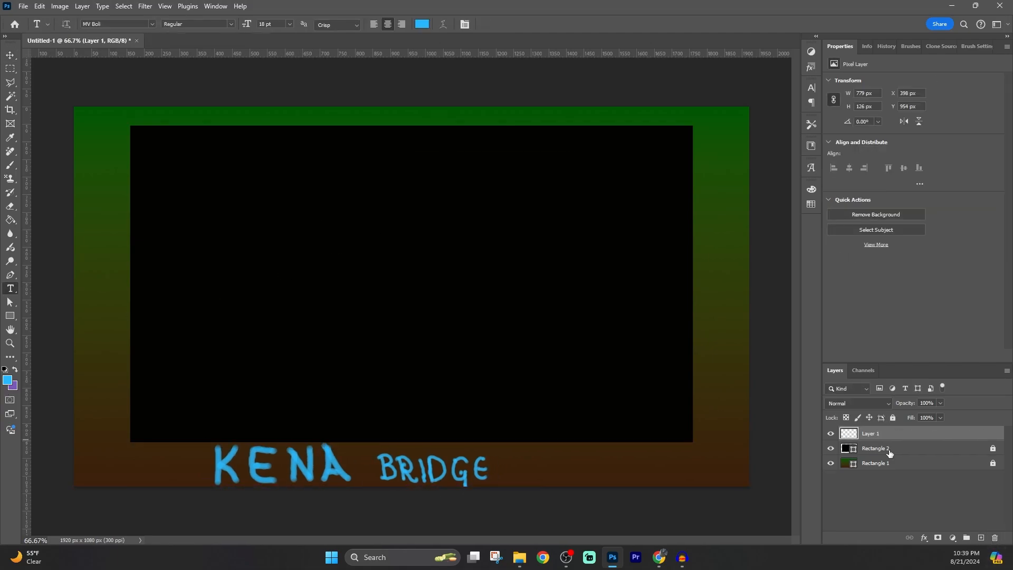
Start a text below the black rectangle and browse the fonts, filtering the additional fonts to the Handwritten class.
{"action": "left_click", "coordinate": [531, 473]}
{"action": "left_click", "coordinate": [918, 108]}
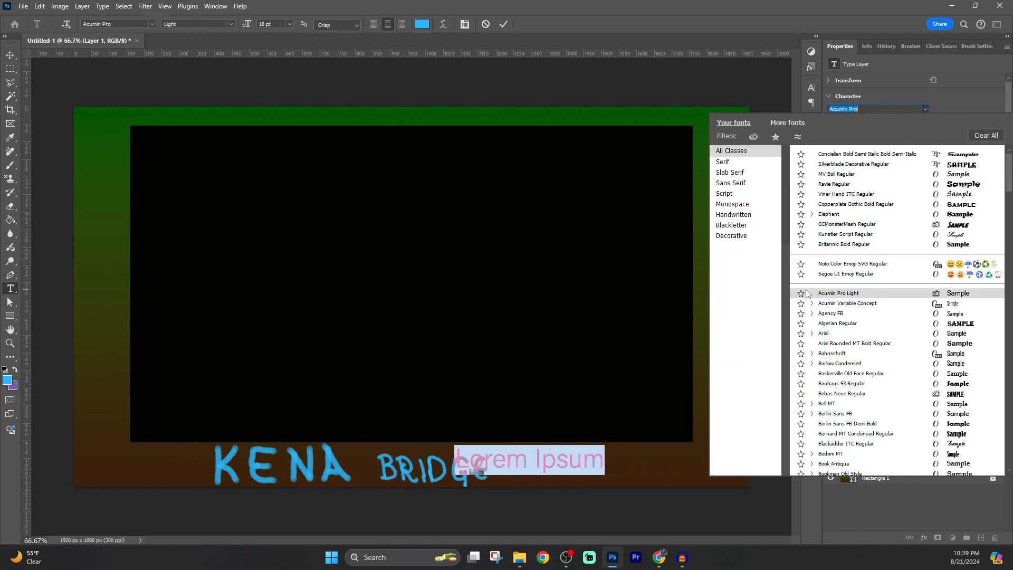
{"action": "left_click_drag", "start_coordinate": [1008, 175], "coordinate": [1001, 281]}
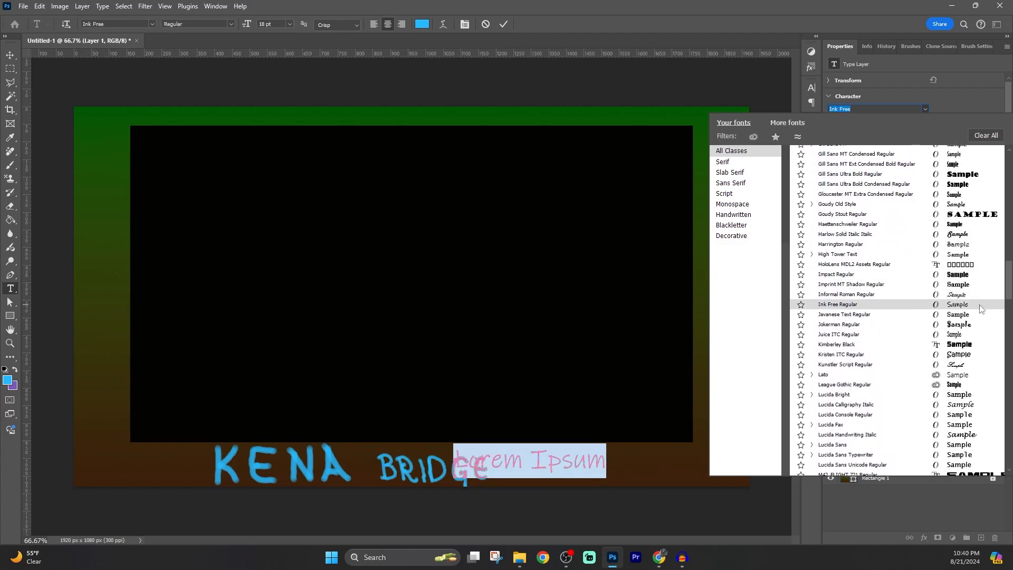
{"action": "scroll", "coordinate": [962, 358], "scroll_direction": "down", "scroll_amount": 20}
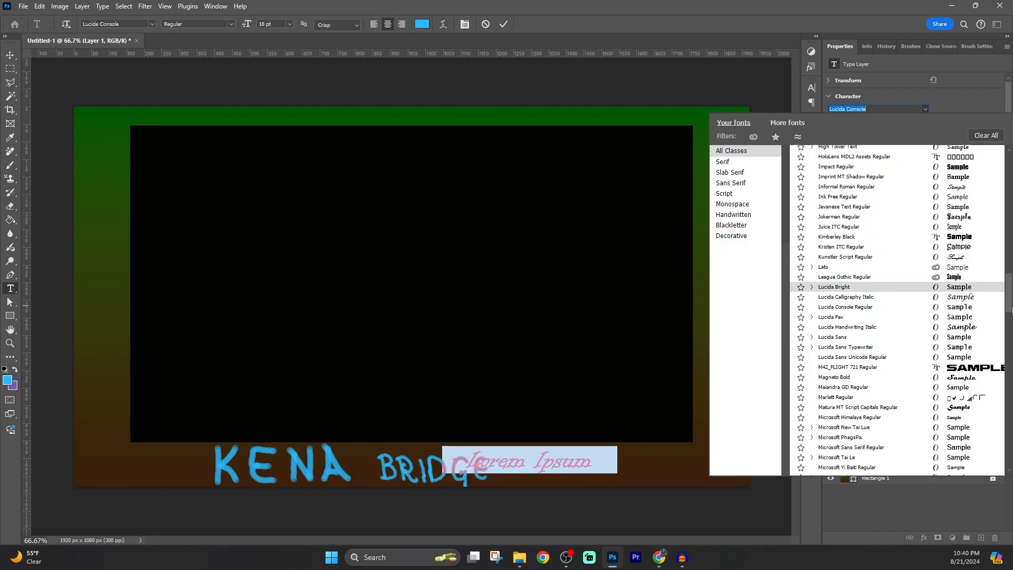
{"action": "scroll", "coordinate": [1004, 366], "scroll_direction": "down", "scroll_amount": 5}
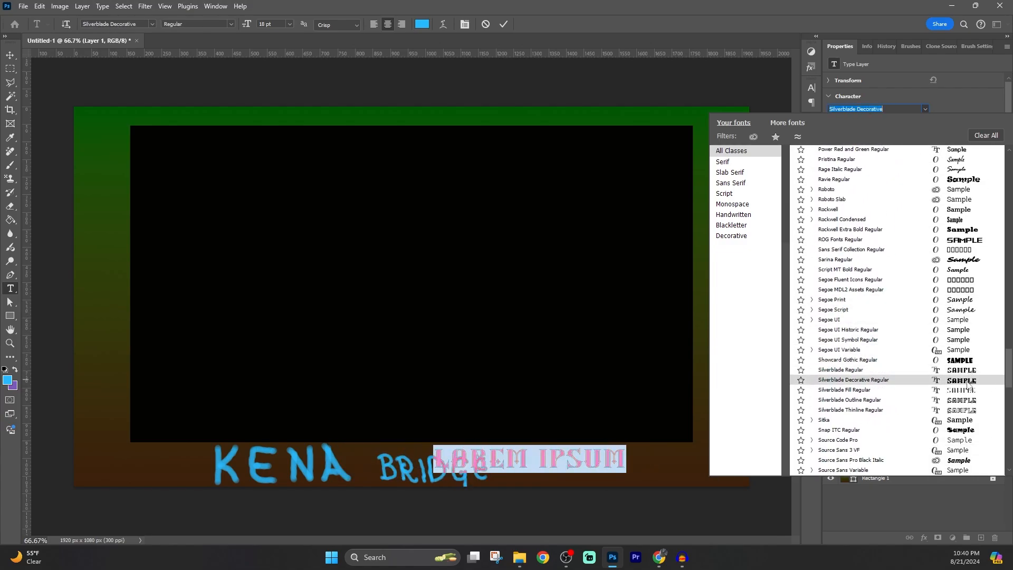
{"action": "scroll", "coordinate": [1010, 472], "scroll_direction": "down", "scroll_amount": 10}
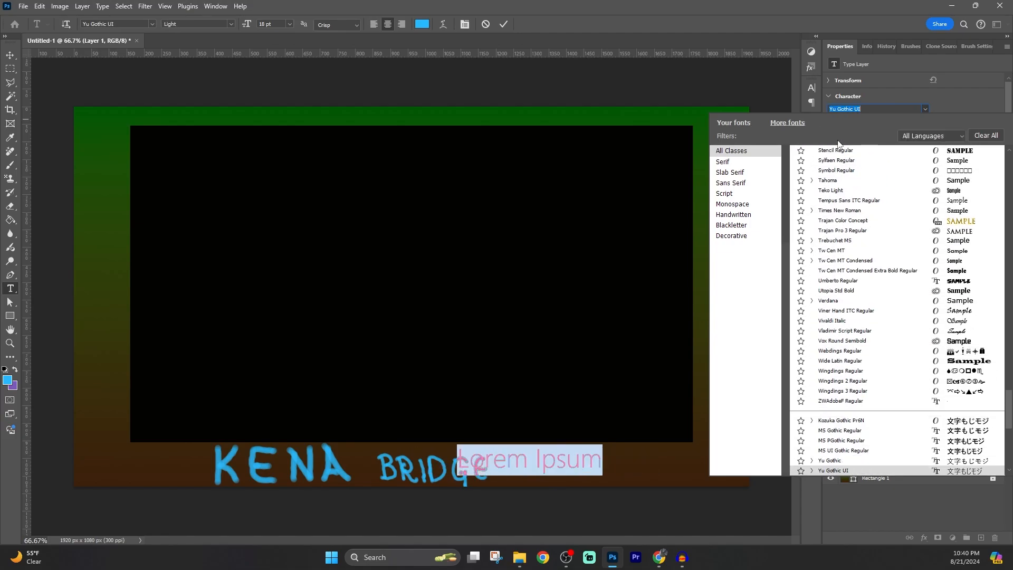
{"action": "left_click", "coordinate": [731, 183]}
{"action": "left_click", "coordinate": [738, 231]}
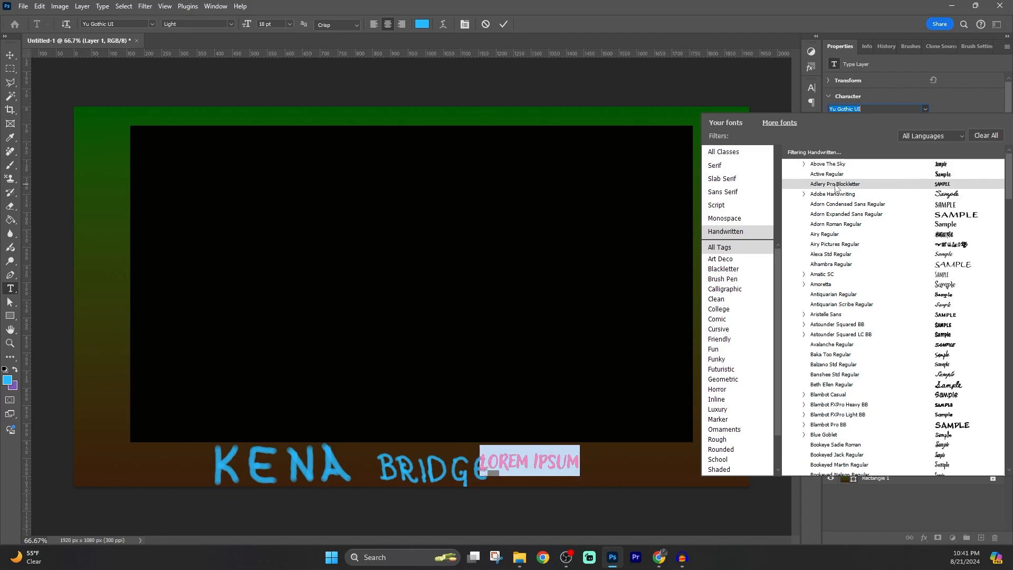
Replace the placeholder text with the title KENA BRIDGE OF SPIRITS.
{"action": "type", "text": "K"}
{"action": "left_click", "coordinate": [514, 460]}
{"action": "type", "text": "KENA BRIDGE OF SPIRITS"}
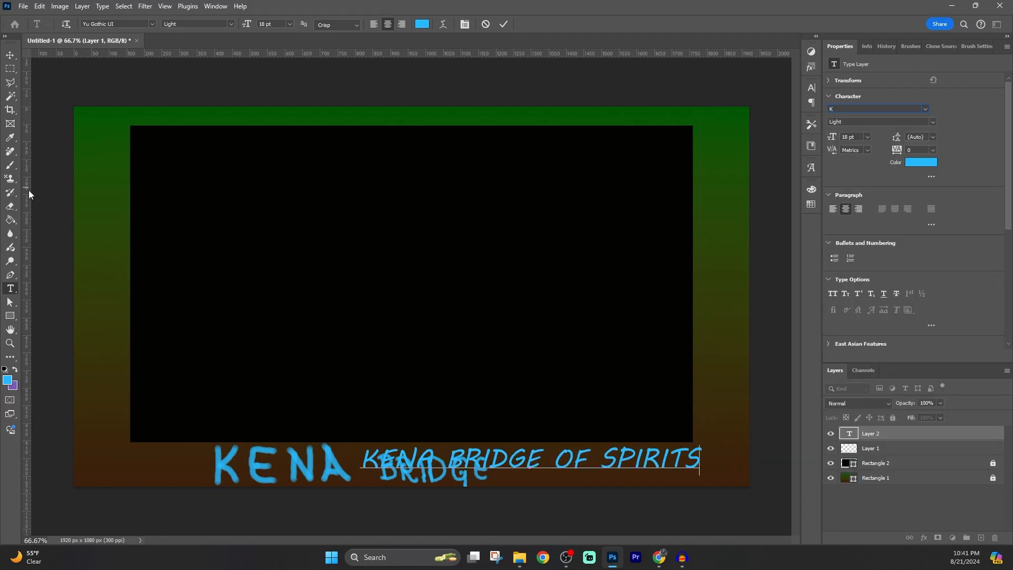
Erase the hand-painted lettering on Layer 1 and center the title text below the black rectangle.
{"action": "left_click", "coordinate": [10, 207]}
{"action": "left_click", "coordinate": [881, 448]}
{"action": "mouse_move", "coordinate": [222, 464]}
{"action": "left_mouse_down"}
{"action": "mouse_move", "coordinate": [478, 469]}
{"action": "mouse_move", "coordinate": [382, 462]}
{"action": "left_mouse_up"}
{"action": "left_click", "coordinate": [10, 55]}
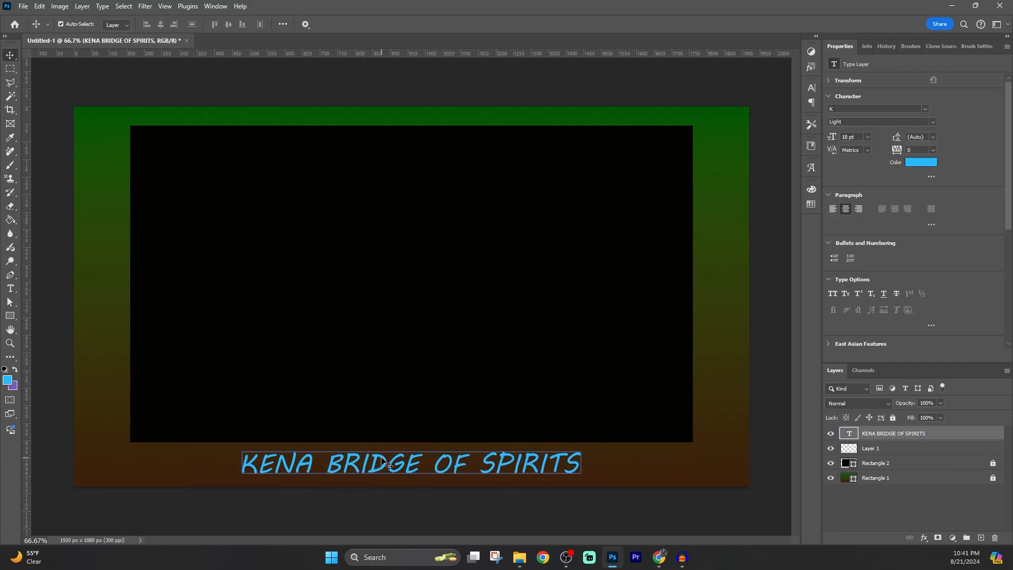
Change the title text's font to the handwritten Sacre Bleu MVB Regular and move the text up onto the black rectangle.
{"action": "left_click", "coordinate": [925, 109]}
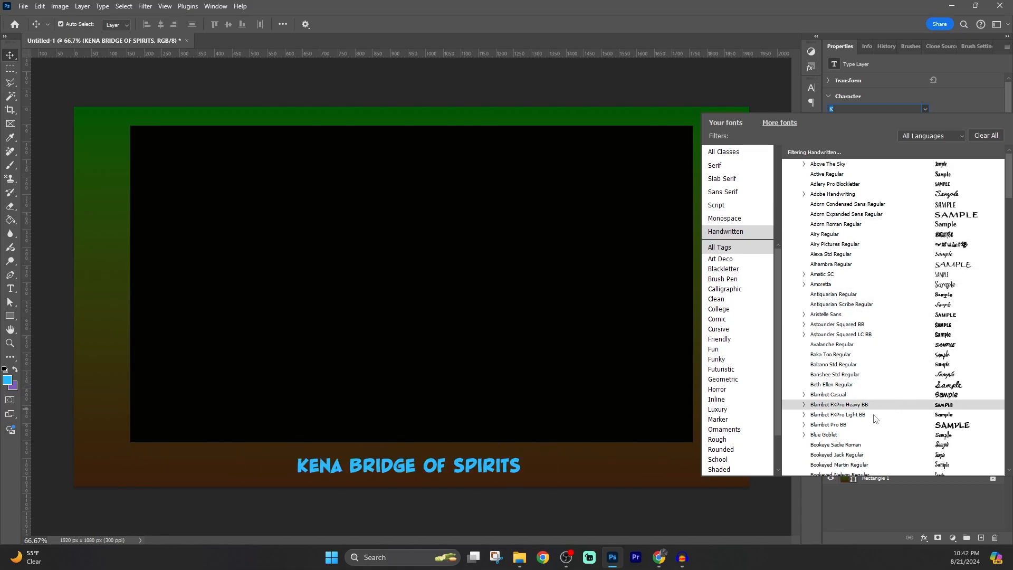
{"action": "left_click_drag", "start_coordinate": [1009, 188], "coordinate": [1010, 263]}
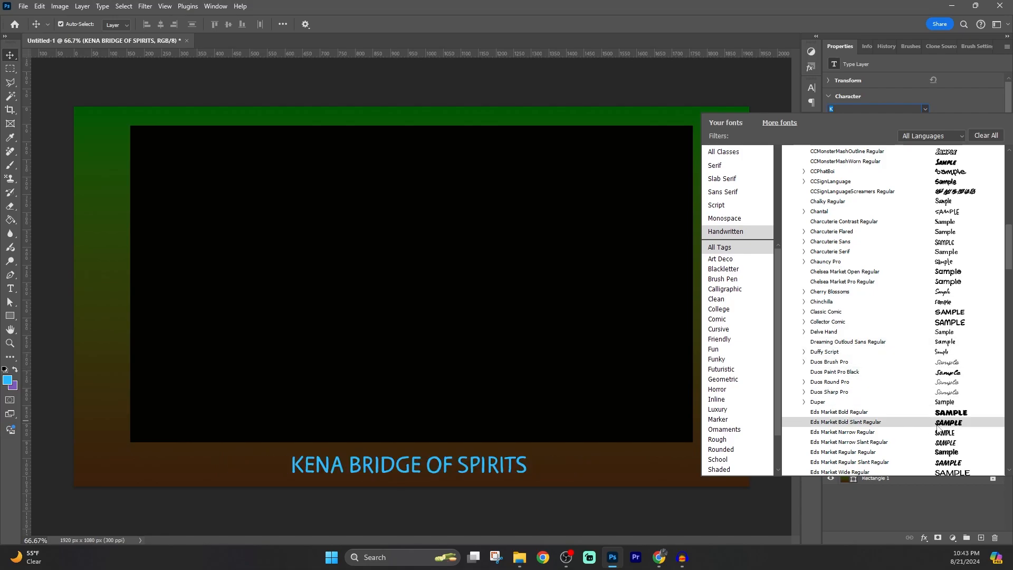
{"action": "left_click", "coordinate": [1010, 469]}
{"action": "scroll", "coordinate": [939, 317], "scroll_direction": "down", "scroll_amount": 8}
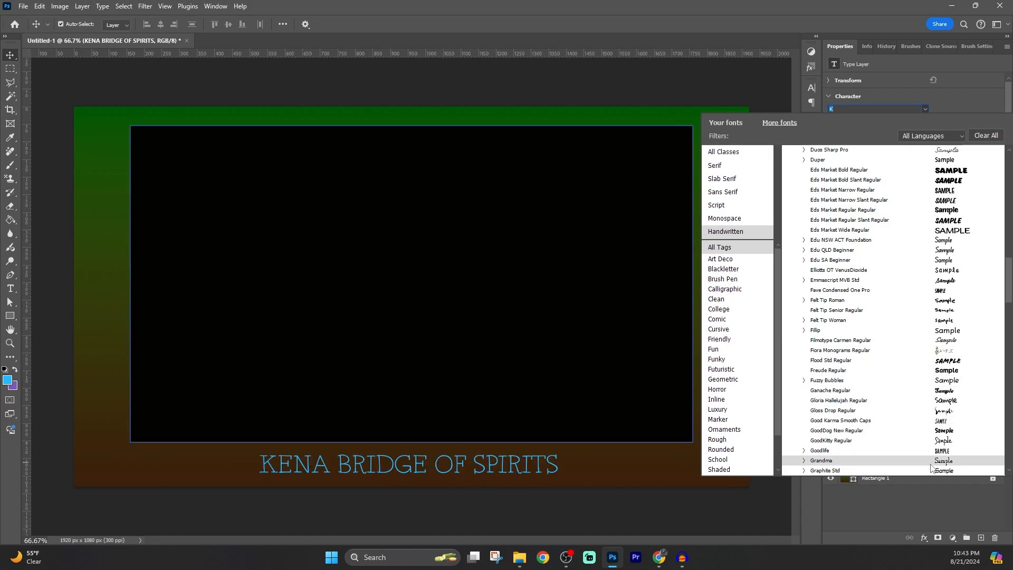
{"action": "left_click", "coordinate": [1010, 472]}
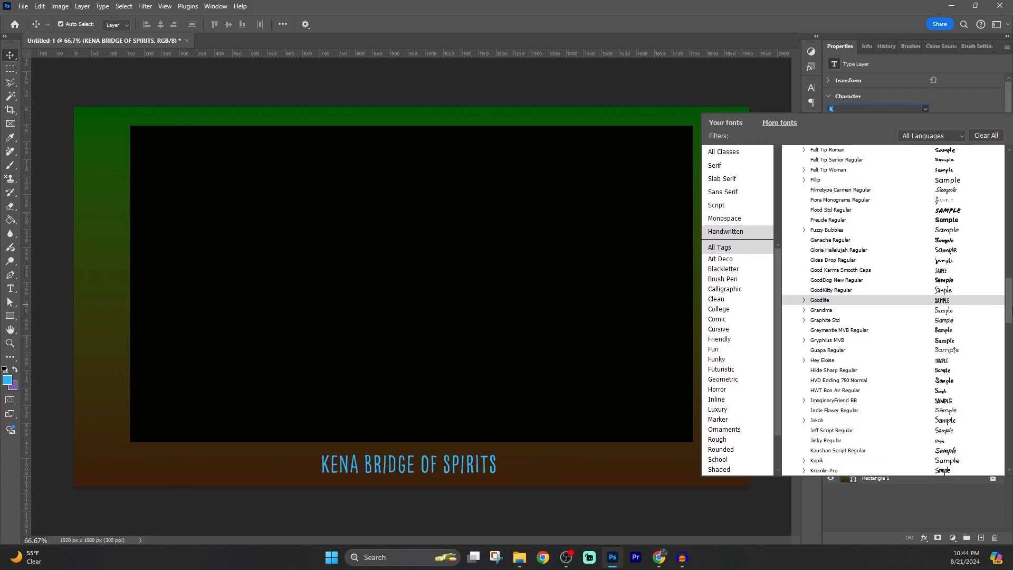
{"action": "scroll", "coordinate": [949, 364], "scroll_direction": "down", "scroll_amount": 8}
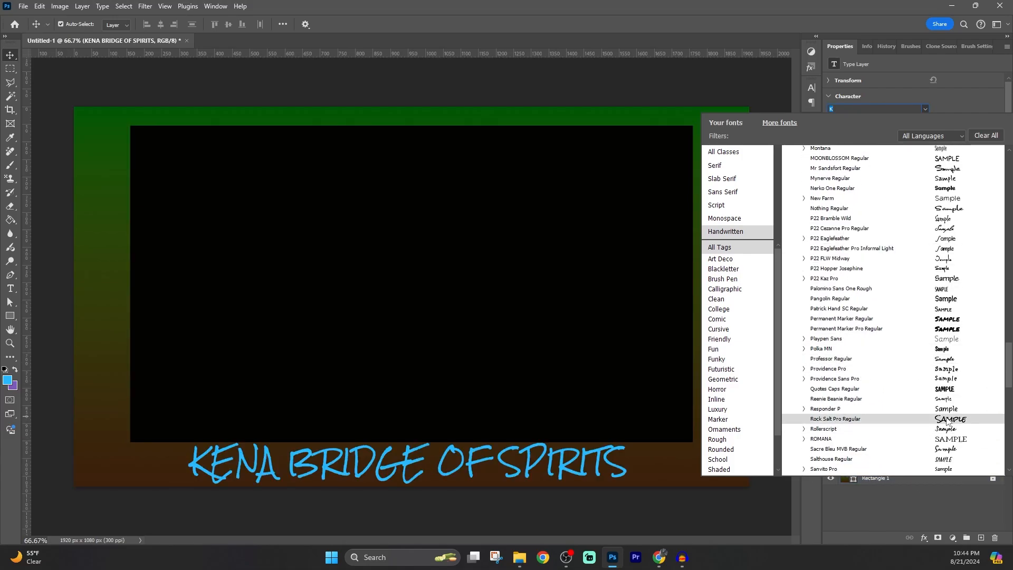
{"action": "left_click", "coordinate": [943, 449]}
{"action": "left_click_drag", "start_coordinate": [374, 455], "coordinate": [368, 373]}
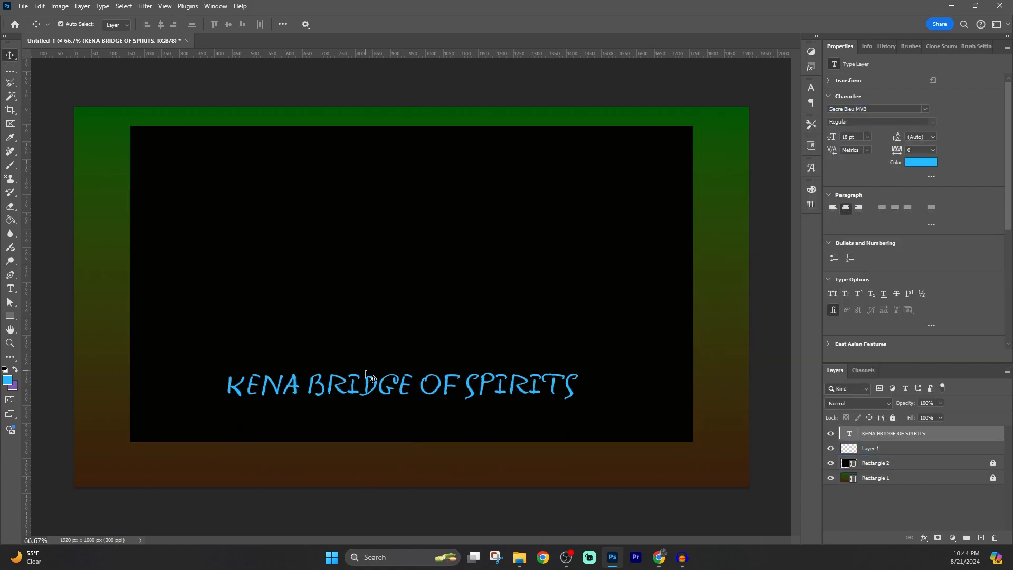
Paint a large blue K on Layer 1 below the black rectangle with a 23 px brush and erase the stray stroke beside it.
{"action": "left_click", "coordinate": [873, 448]}
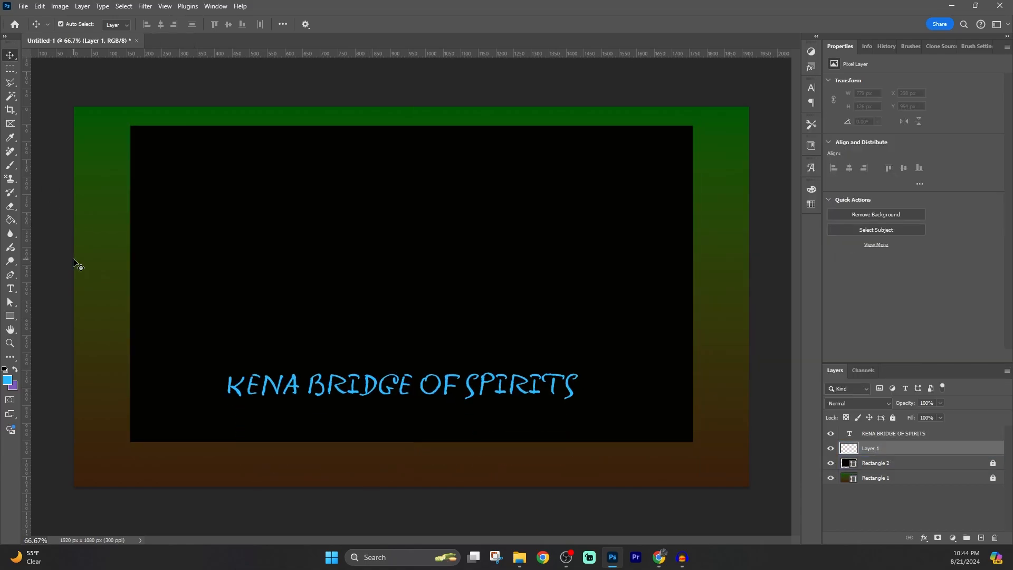
{"action": "key", "text": "ctrl+o"}
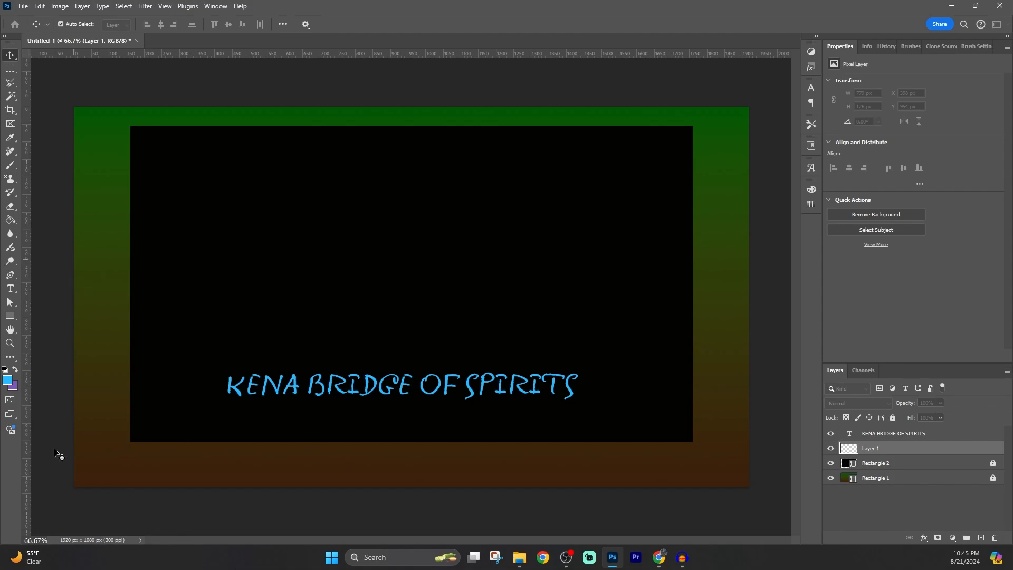
{"action": "scroll", "coordinate": [67, 422], "scroll_direction": "up", "scroll_amount": 9}
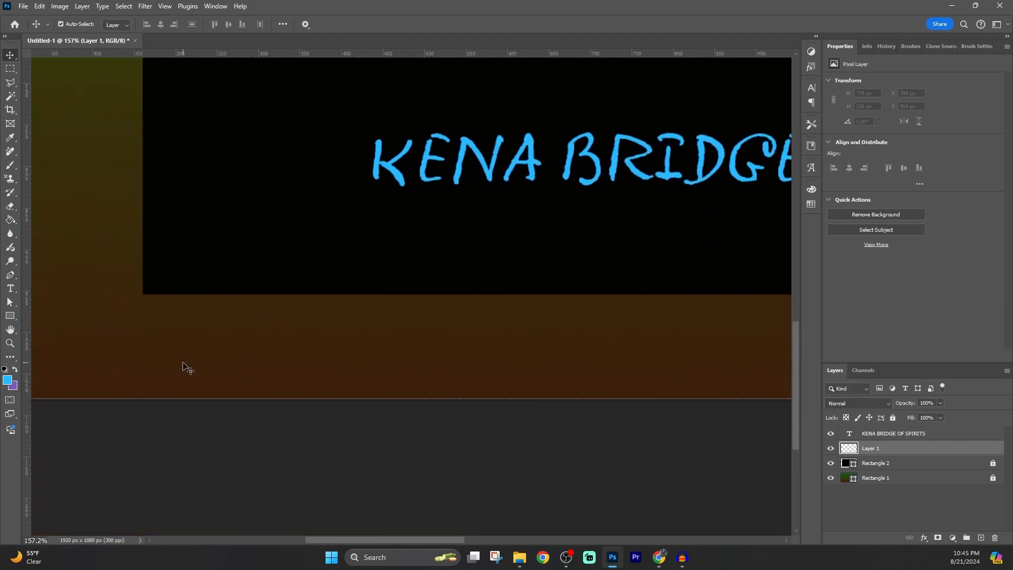
{"action": "key", "text": "ctrl+plus"}
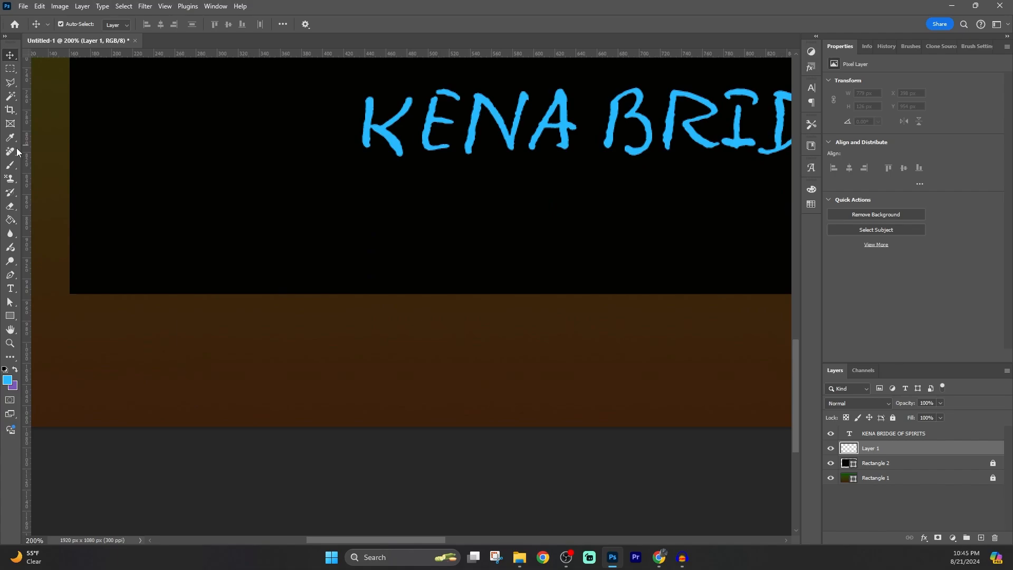
{"action": "key", "text": "b"}
{"action": "left_click", "coordinate": [71, 24]}
{"action": "left_click", "coordinate": [19, 147]}
{"action": "scroll", "coordinate": [73, 169], "scroll_direction": "down", "scroll_amount": 3}
{"action": "left_click_drag", "start_coordinate": [184, 310], "coordinate": [186, 410]}
{"action": "mouse_move", "coordinate": [267, 309]}
{"action": "left_mouse_down"}
{"action": "mouse_move", "coordinate": [278, 349]}
{"action": "mouse_move", "coordinate": [266, 416]}
{"action": "left_mouse_up"}
{"action": "left_click_drag", "start_coordinate": [270, 379], "coordinate": [320, 307]}
{"action": "mouse_move", "coordinate": [283, 357]}
{"action": "left_mouse_down"}
{"action": "mouse_move", "coordinate": [314, 398]}
{"action": "mouse_move", "coordinate": [361, 405]}
{"action": "left_mouse_up"}
{"action": "left_click", "coordinate": [10, 206]}
{"action": "left_click_drag", "start_coordinate": [160, 303], "coordinate": [140, 450]}
Paint the large letters E, N and A after the K to complete the word KENA.
{"action": "left_click", "coordinate": [10, 166]}
{"action": "mouse_move", "coordinate": [450, 309]}
{"action": "left_mouse_down"}
{"action": "mouse_move", "coordinate": [413, 411]}
{"action": "mouse_move", "coordinate": [449, 412]}
{"action": "left_mouse_up"}
{"action": "left_click_drag", "start_coordinate": [399, 362], "coordinate": [446, 356]}
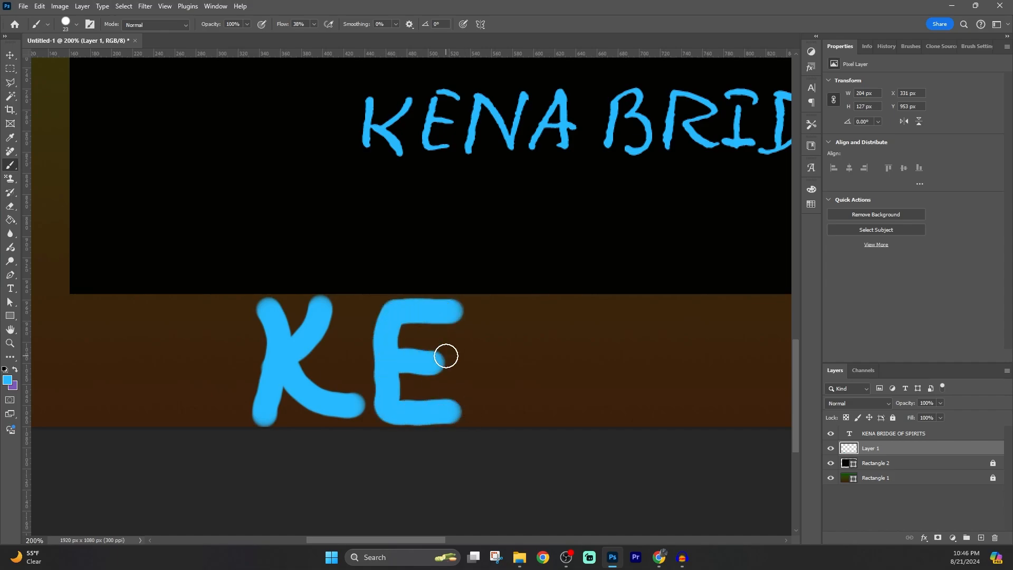
{"action": "mouse_move", "coordinate": [491, 306]}
{"action": "left_mouse_down"}
{"action": "mouse_move", "coordinate": [524, 357]}
{"action": "mouse_move", "coordinate": [561, 298]}
{"action": "left_mouse_up"}
{"action": "left_click_drag", "start_coordinate": [502, 332], "coordinate": [488, 410]}
{"action": "left_click_drag", "start_coordinate": [631, 308], "coordinate": [709, 414]}
{"action": "left_click_drag", "start_coordinate": [649, 325], "coordinate": [602, 420]}
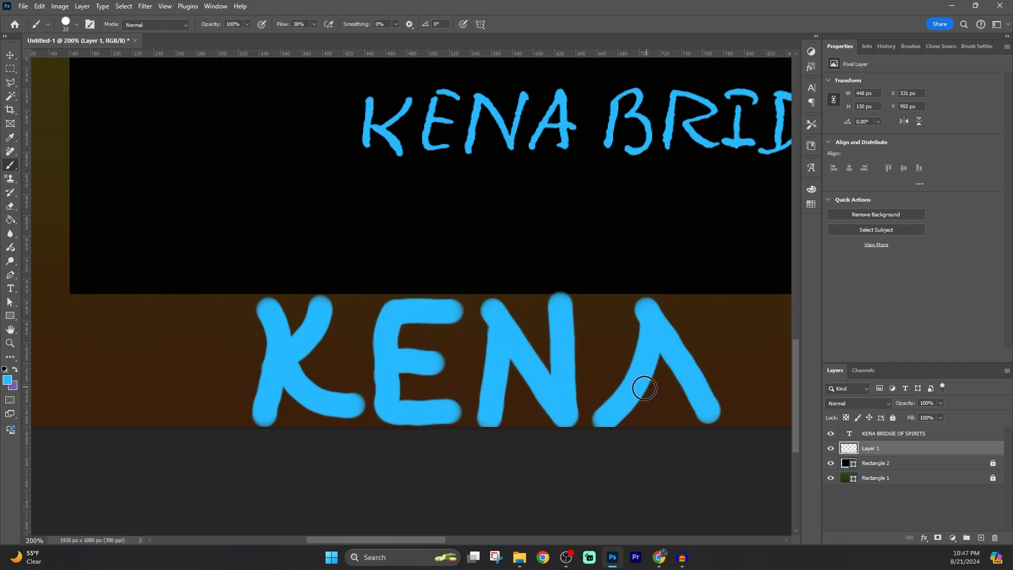
{"action": "left_click_drag", "start_coordinate": [644, 389], "coordinate": [685, 389]}
Paint the smaller letters B and R of BRIDGE after KENA with a 14 px brush, dabbing a small dot inside the R.
{"action": "left_click_drag", "start_coordinate": [379, 539], "coordinate": [484, 540]}
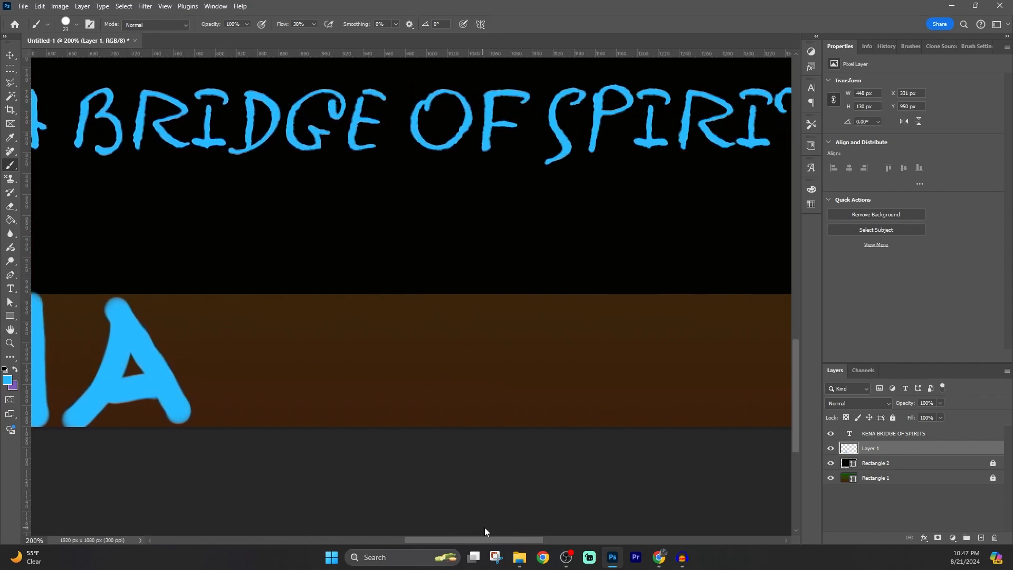
{"action": "left_click", "coordinate": [76, 24]}
{"action": "left_click_drag", "start_coordinate": [71, 59], "coordinate": [66, 57]}
{"action": "left_click_drag", "start_coordinate": [274, 327], "coordinate": [275, 398]}
{"action": "mouse_move", "coordinate": [261, 332]}
{"action": "left_mouse_down"}
{"action": "mouse_move", "coordinate": [274, 323]}
{"action": "mouse_move", "coordinate": [306, 378]}
{"action": "mouse_move", "coordinate": [274, 404]}
{"action": "left_mouse_up"}
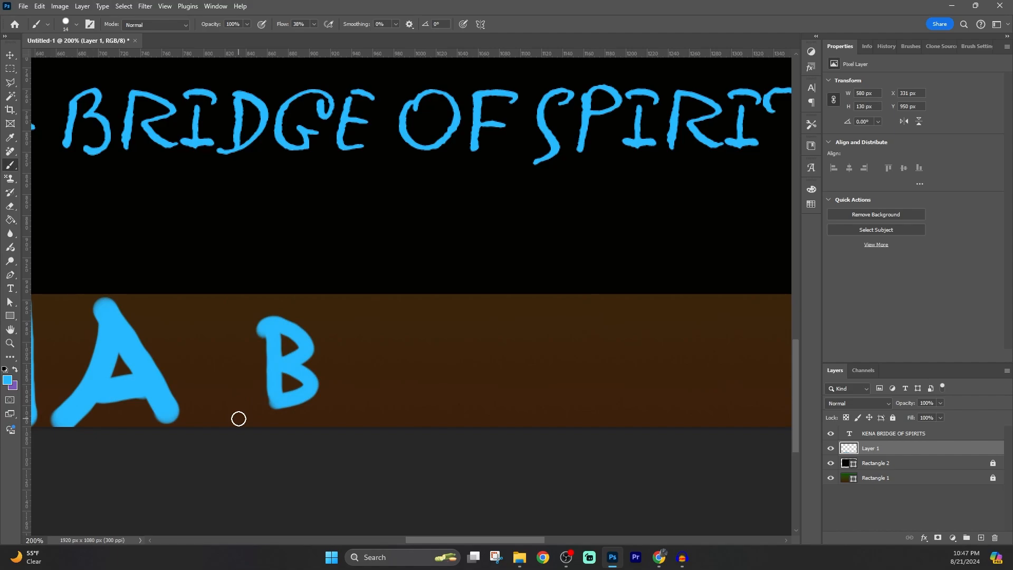
{"action": "left_click_drag", "start_coordinate": [330, 326], "coordinate": [337, 387]}
{"action": "left_click_drag", "start_coordinate": [346, 366], "coordinate": [378, 391]}
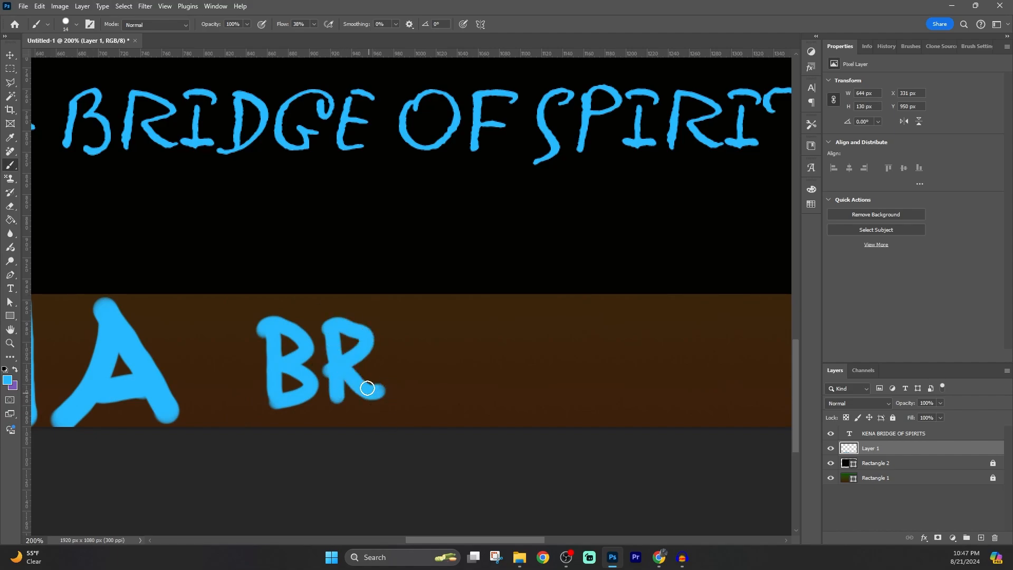
{"action": "left_click", "coordinate": [68, 20]}
{"action": "left_click", "coordinate": [63, 62]}
{"action": "left_click", "coordinate": [347, 342]}
Set the brush size back to 14 px and paint the letters I, D and G of BRIDGE.
{"action": "left_click", "coordinate": [68, 24]}
{"action": "left_click", "coordinate": [62, 58]}
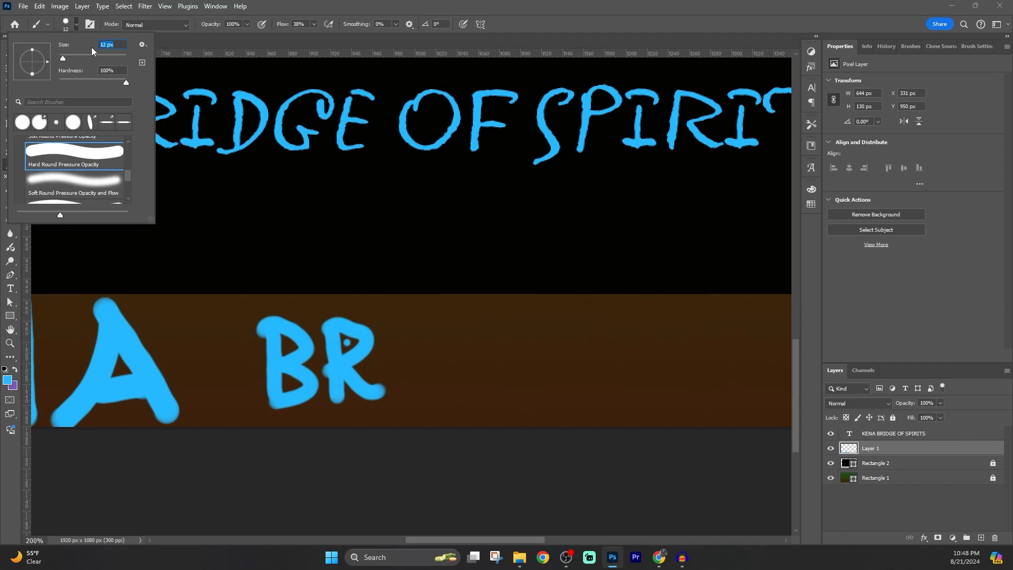
{"action": "type", "text": "14"}
{"action": "key", "text": "Return"}
{"action": "left_click_drag", "start_coordinate": [397, 344], "coordinate": [402, 395]}
{"action": "left_click_drag", "start_coordinate": [417, 319], "coordinate": [425, 394]}
{"action": "mouse_move", "coordinate": [416, 317]}
{"action": "left_mouse_down"}
{"action": "mouse_move", "coordinate": [453, 347]}
{"action": "mouse_move", "coordinate": [429, 394]}
{"action": "left_mouse_up"}
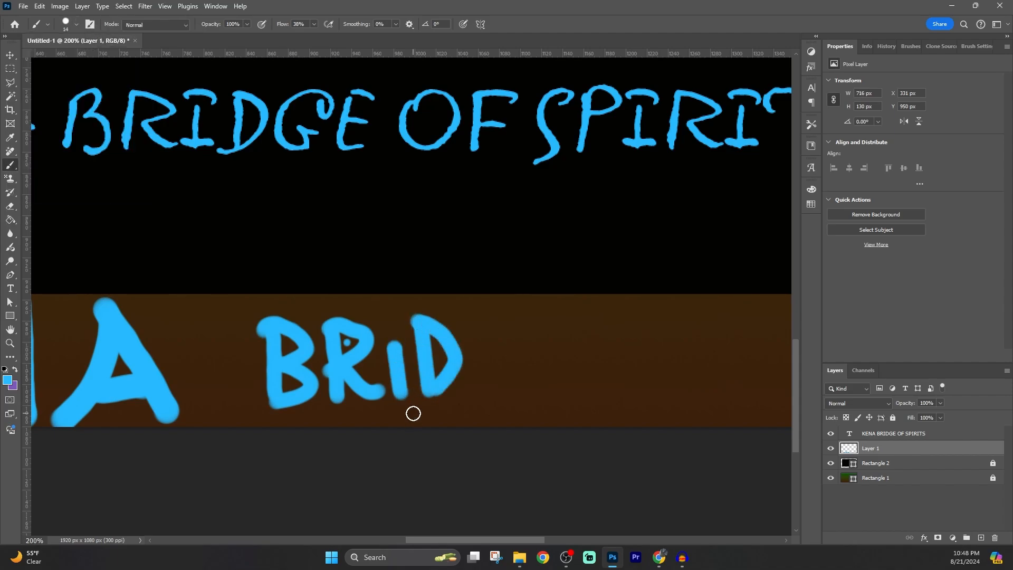
{"action": "mouse_move", "coordinate": [521, 325]}
{"action": "left_mouse_down"}
{"action": "mouse_move", "coordinate": [488, 329]}
{"action": "mouse_move", "coordinate": [478, 392]}
{"action": "mouse_move", "coordinate": [517, 352]}
{"action": "mouse_move", "coordinate": [515, 414]}
{"action": "left_mouse_up"}
Trim the inner edge of the painted G with a 4 px eraser.
{"action": "left_click", "coordinate": [10, 206]}
{"action": "left_click", "coordinate": [70, 23]}
{"action": "type", "text": "4"}
{"action": "key", "text": "Return"}
{"action": "left_click_drag", "start_coordinate": [503, 372], "coordinate": [500, 384]}
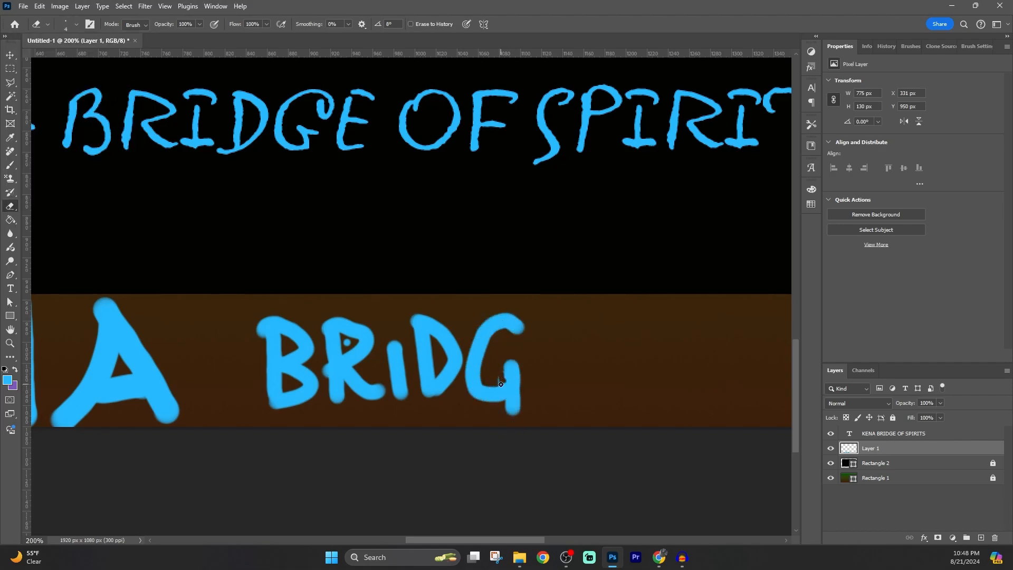
With a 6 px brush, detail the I with a dot and the G with a crossbar, and paint a small word OF.
{"action": "key", "text": "b"}
{"action": "left_click", "coordinate": [71, 23]}
{"action": "type", "text": "6"}
{"action": "key", "text": "Return"}
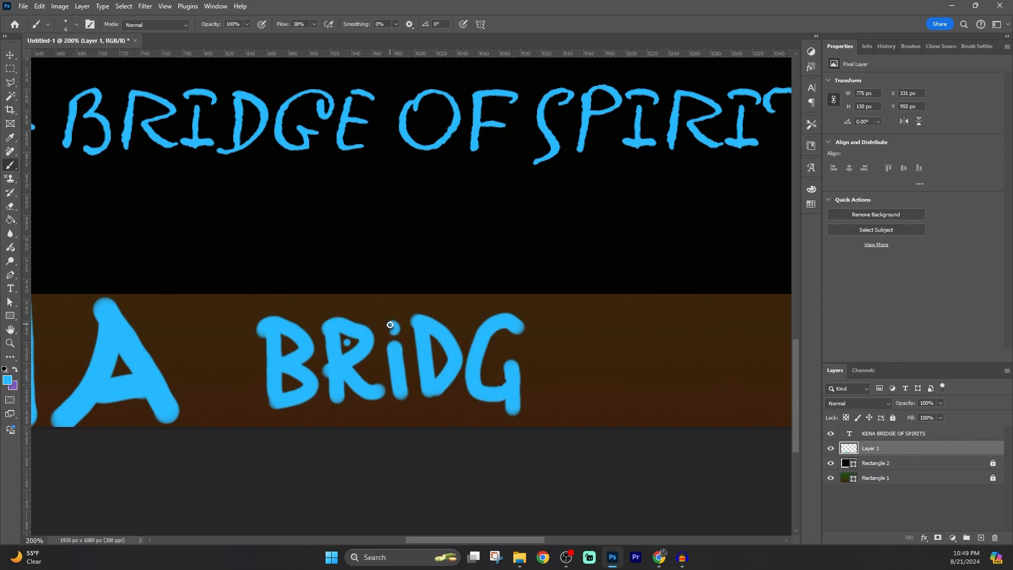
{"action": "left_click_drag", "start_coordinate": [490, 374], "coordinate": [528, 360]}
{"action": "mouse_move", "coordinate": [637, 339]}
{"action": "left_mouse_down"}
{"action": "mouse_move", "coordinate": [628, 370]}
{"action": "mouse_move", "coordinate": [645, 350]}
{"action": "mouse_move", "coordinate": [658, 369]}
{"action": "mouse_move", "coordinate": [674, 341]}
{"action": "left_mouse_up"}
{"action": "left_click_drag", "start_coordinate": [656, 357], "coordinate": [670, 356]}
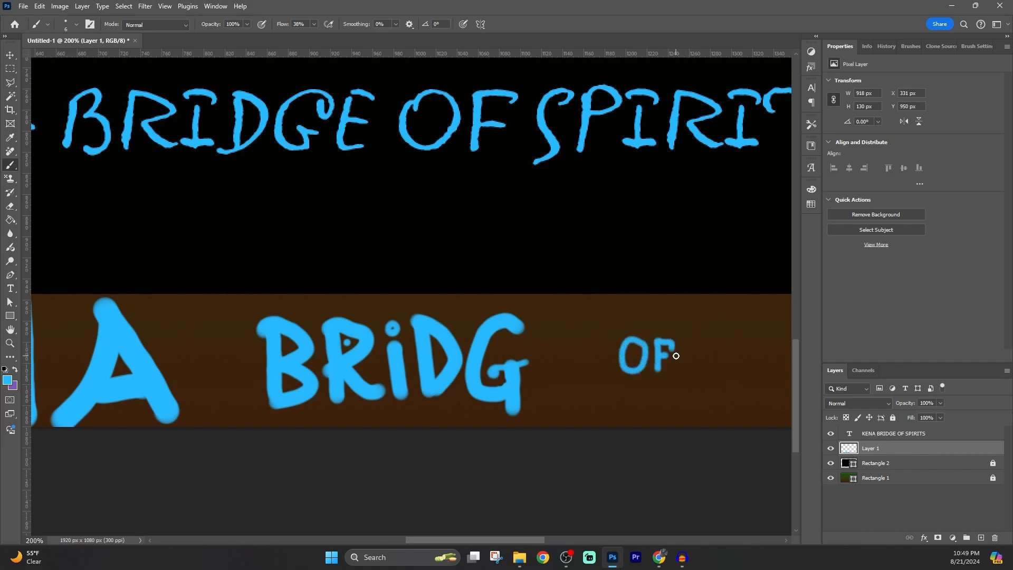
Paint the E of BRIDGE between the G and the word OF with a 14 px brush.
{"action": "left_click", "coordinate": [76, 24]}
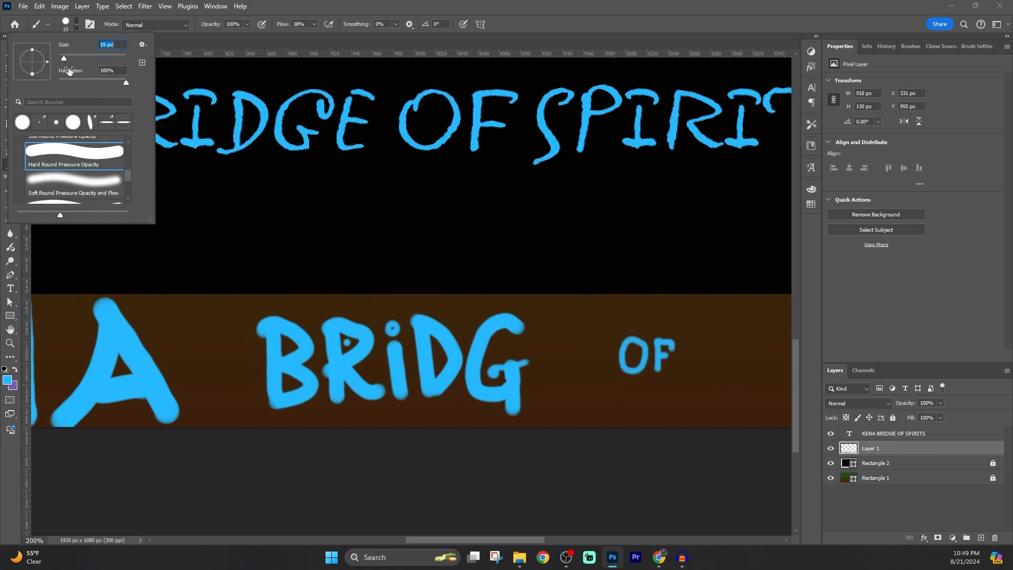
{"action": "key", "text": "Return"}
{"action": "mouse_move", "coordinate": [583, 318]}
{"action": "left_mouse_down"}
{"action": "mouse_move", "coordinate": [549, 351]}
{"action": "mouse_move", "coordinate": [578, 392]}
{"action": "left_mouse_up"}
{"action": "left_click_drag", "start_coordinate": [552, 352], "coordinate": [584, 346]}
Try different versions of the first S of SPIRITS after the word OF, undoing the attempts.
{"action": "left_click_drag", "start_coordinate": [479, 539], "coordinate": [569, 539]}
{"action": "mouse_move", "coordinate": [299, 319]}
{"action": "left_mouse_down"}
{"action": "mouse_move", "coordinate": [292, 369]}
{"action": "mouse_move", "coordinate": [246, 376]}
{"action": "left_mouse_up"}
{"action": "key", "text": "e"}
{"action": "left_click", "coordinate": [76, 24]}
{"action": "left_click", "coordinate": [68, 60]}
{"action": "mouse_move", "coordinate": [254, 377]}
{"action": "left_mouse_down"}
{"action": "mouse_move", "coordinate": [291, 318]}
{"action": "mouse_move", "coordinate": [309, 350]}
{"action": "left_mouse_up"}
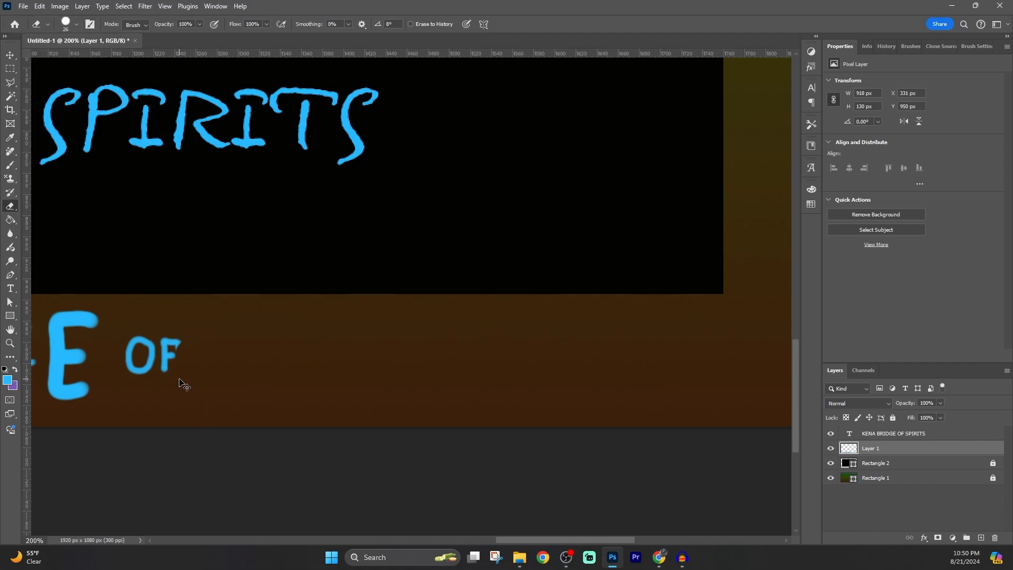
{"action": "key", "text": "ctrl+z"}
{"action": "key", "text": "ctrl+z"}
{"action": "left_click", "coordinate": [10, 164]}
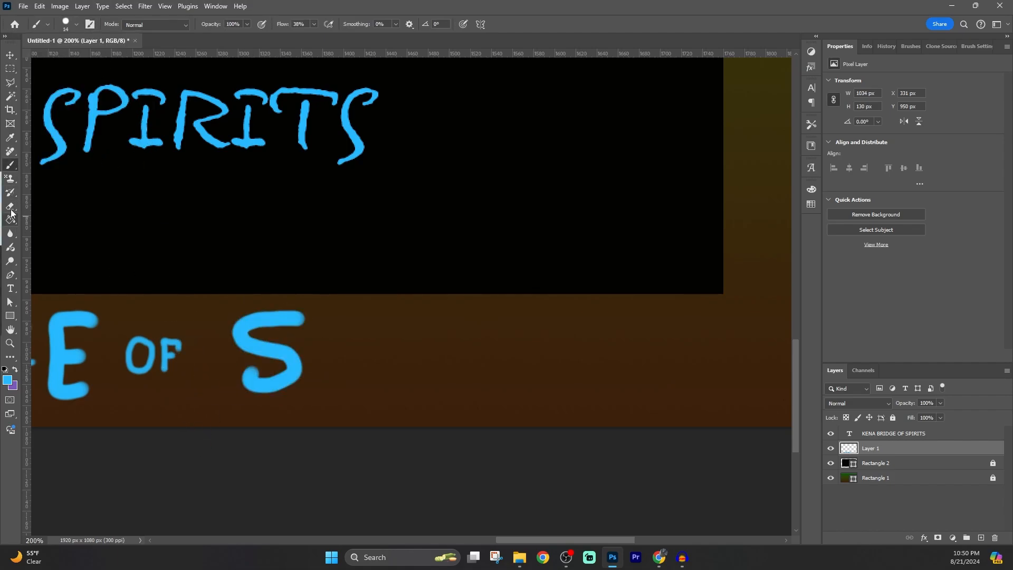
{"action": "key", "text": "ctrl+z"}
{"action": "left_click_drag", "start_coordinate": [310, 316], "coordinate": [264, 379]}
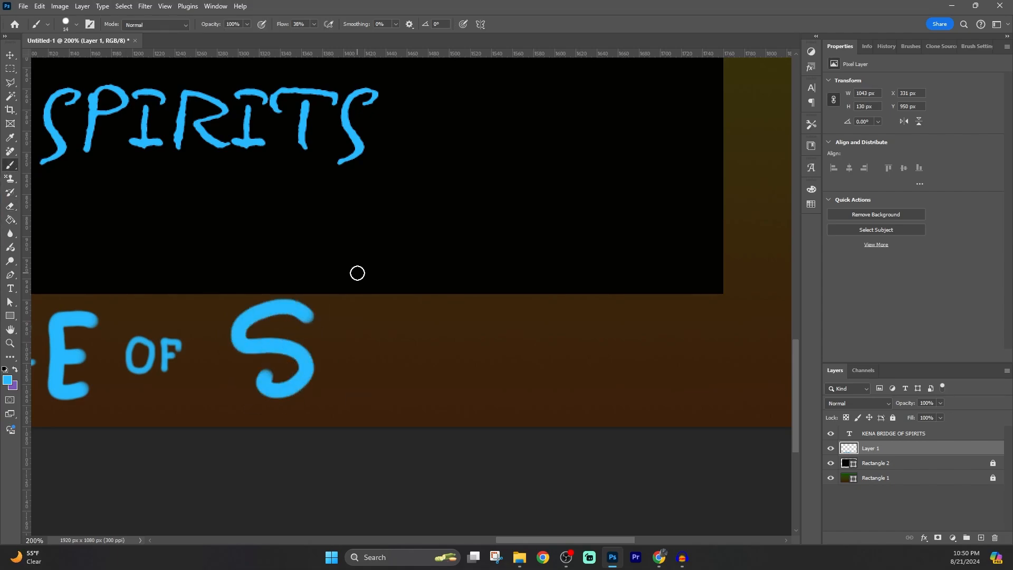
{"action": "left_click_drag", "start_coordinate": [707, 312], "coordinate": [656, 362]}
{"action": "key", "text": "ctrl+z"}
{"action": "key", "text": "ctrl+z"}
{"action": "mouse_move", "coordinate": [290, 315]}
{"action": "left_mouse_down"}
{"action": "mouse_move", "coordinate": [236, 344]}
{"action": "mouse_move", "coordinate": [206, 375]}
{"action": "left_mouse_up"}
{"action": "key", "text": "ctrl+z"}
Paint the letters S, P and I to begin the word SPIRITS after OF.
{"action": "mouse_move", "coordinate": [298, 319]}
{"action": "left_mouse_down"}
{"action": "mouse_move", "coordinate": [230, 350]}
{"action": "mouse_move", "coordinate": [240, 390]}
{"action": "left_mouse_up"}
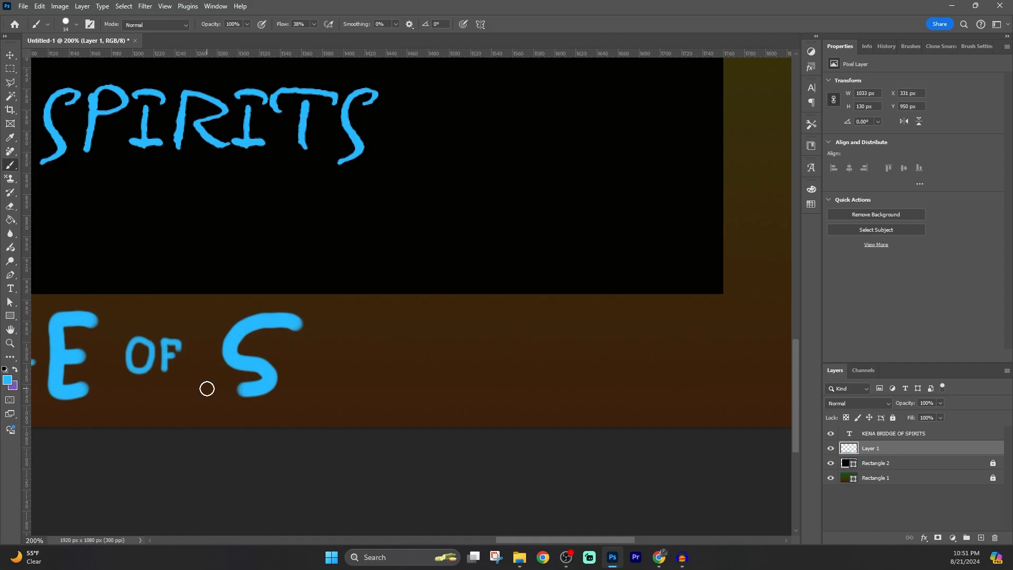
{"action": "left_click_drag", "start_coordinate": [332, 319], "coordinate": [332, 391]}
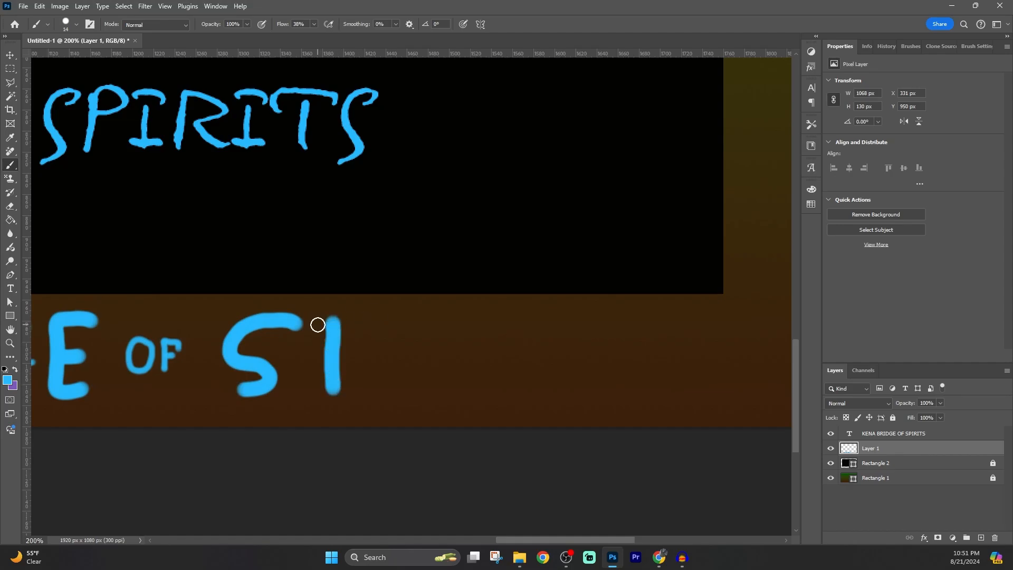
{"action": "left_click_drag", "start_coordinate": [323, 316], "coordinate": [330, 356]}
{"action": "left_click_drag", "start_coordinate": [396, 339], "coordinate": [395, 395]}
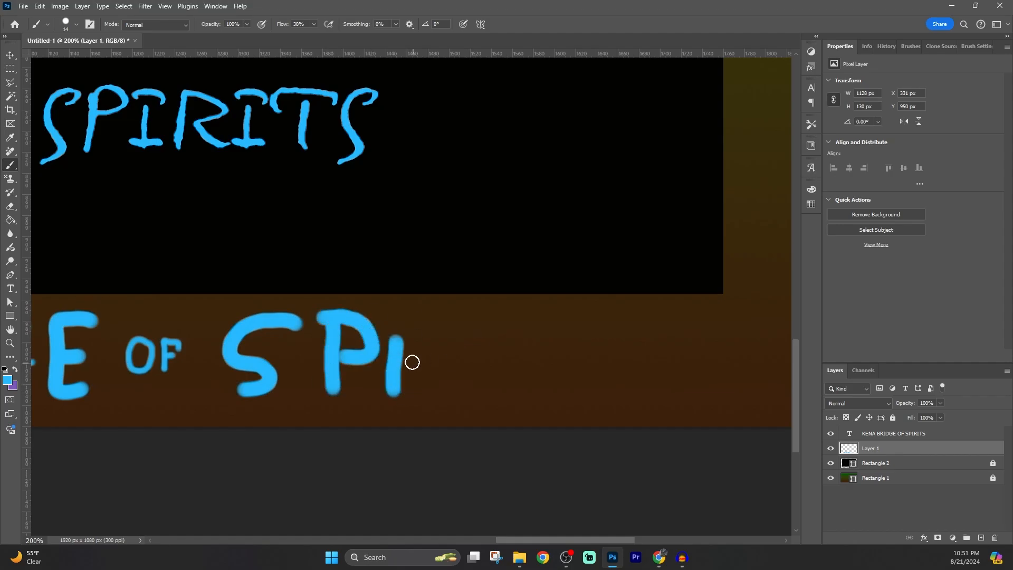
Paint the letters R, I and T of SPIRITS after the first three letters.
{"action": "mouse_move", "coordinate": [535, 542]}
{"action": "left_mouse_down"}
{"action": "mouse_move", "coordinate": [469, 541]}
{"action": "mouse_move", "coordinate": [495, 540]}
{"action": "left_mouse_up"}
{"action": "mouse_move", "coordinate": [638, 318]}
{"action": "left_mouse_down"}
{"action": "mouse_move", "coordinate": [636, 393]}
{"action": "mouse_move", "coordinate": [653, 375]}
{"action": "mouse_move", "coordinate": [688, 388]}
{"action": "left_mouse_up"}
{"action": "left_click_drag", "start_coordinate": [709, 337], "coordinate": [707, 394]}
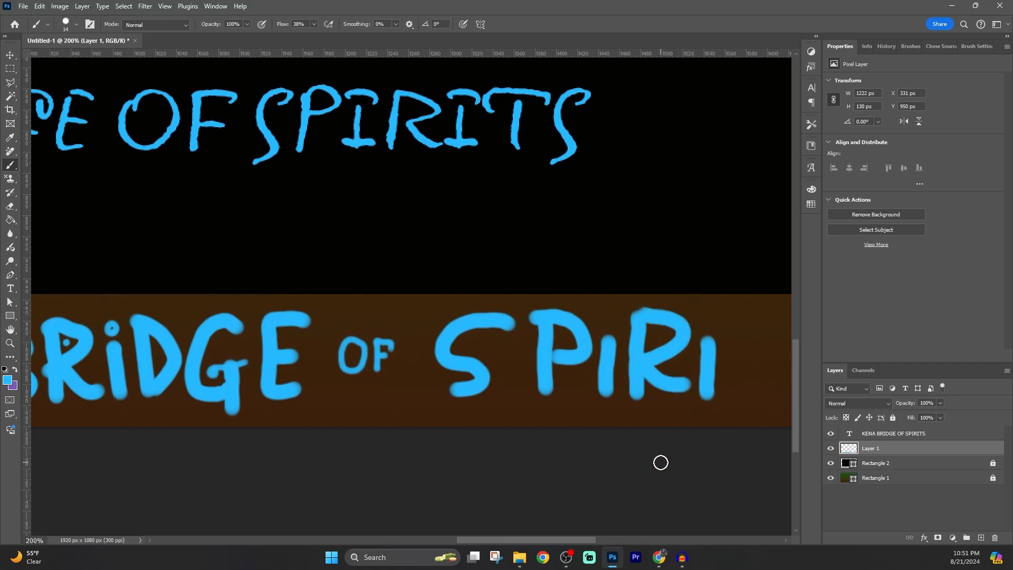
{"action": "left_click_drag", "start_coordinate": [763, 323], "coordinate": [764, 400]}
{"action": "left_click_drag", "start_coordinate": [719, 321], "coordinate": [799, 318]}
Redo the crossbar of the T and paint the final S to complete the word SPIRITS.
{"action": "left_click_drag", "start_coordinate": [516, 540], "coordinate": [553, 539]}
{"action": "mouse_move", "coordinate": [681, 319]}
{"action": "left_mouse_down"}
{"action": "mouse_move", "coordinate": [640, 373]}
{"action": "mouse_move", "coordinate": [612, 377]}
{"action": "left_mouse_up"}
{"action": "key", "text": "ctrl+z"}
{"action": "key", "text": "ctrl+z"}
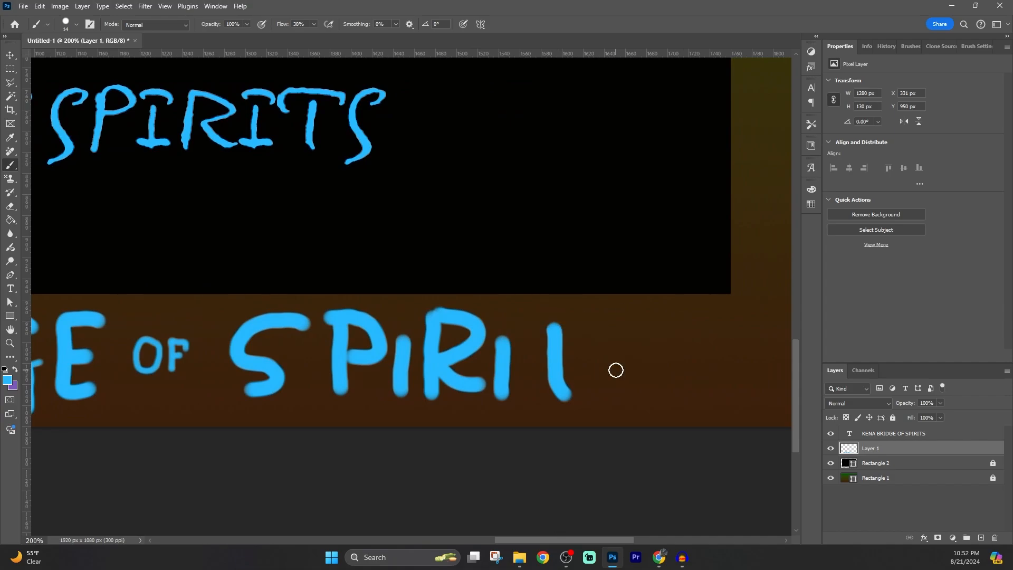
{"action": "left_click_drag", "start_coordinate": [524, 326], "coordinate": [601, 320]}
{"action": "mouse_move", "coordinate": [690, 320]}
{"action": "left_mouse_down"}
{"action": "mouse_move", "coordinate": [656, 323]}
{"action": "mouse_move", "coordinate": [615, 391]}
{"action": "mouse_move", "coordinate": [618, 362]}
{"action": "mouse_move", "coordinate": [614, 394]}
{"action": "left_mouse_up"}
{"action": "key", "text": "ctrl+z"}
Add small dots above both letters I in SPIRITS with a 6 px brush.
{"action": "left_click", "coordinate": [76, 25]}
{"action": "left_click_drag", "start_coordinate": [67, 59], "coordinate": [63, 59]}
{"action": "key", "text": "Return"}
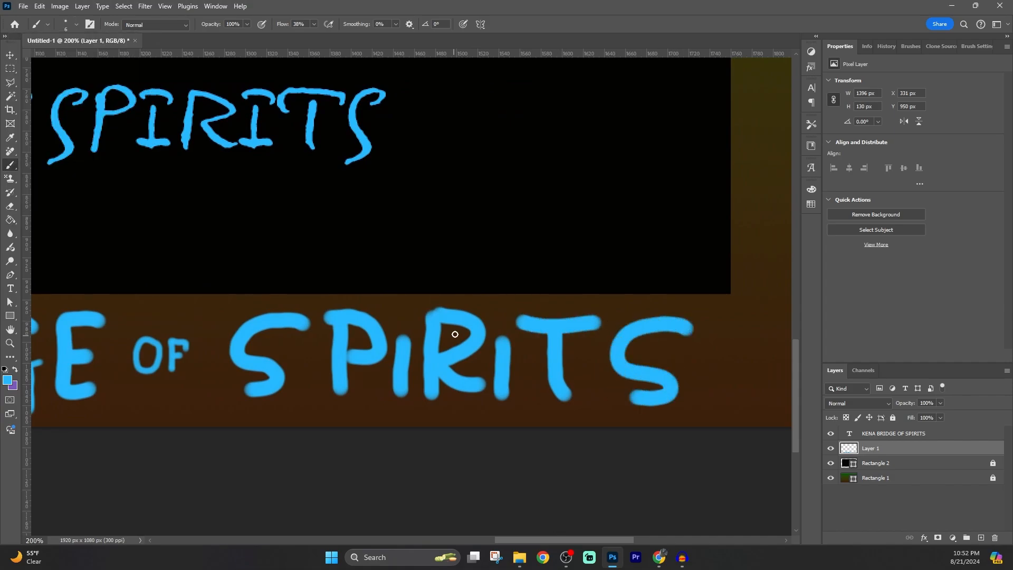
{"action": "left_click_drag", "start_coordinate": [503, 322], "coordinate": [505, 325]}
Delete the KENA BRIDGE OF SPIRITS text layer, keeping the hand-painted title.
{"action": "key", "text": "ctrl+minus"}
{"action": "key", "text": "ctrl+minus"}
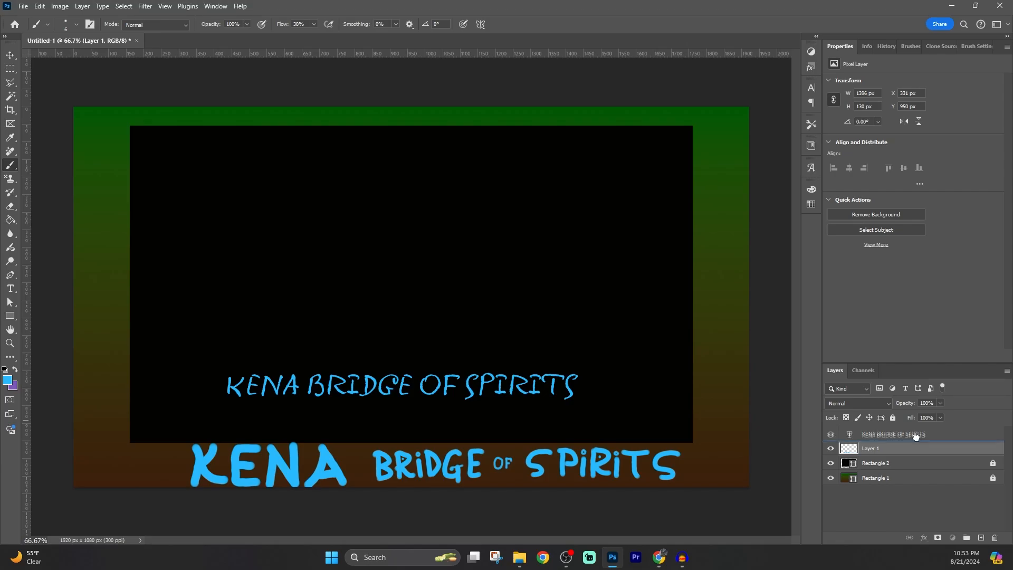
{"action": "left_click", "coordinate": [915, 434]}
{"action": "key", "text": "Delete"}
{"action": "left_click", "coordinate": [459, 210]}
Unlock the Rectangle 2 layer and bring up its shape properties.
{"action": "left_click", "coordinate": [890, 451]}
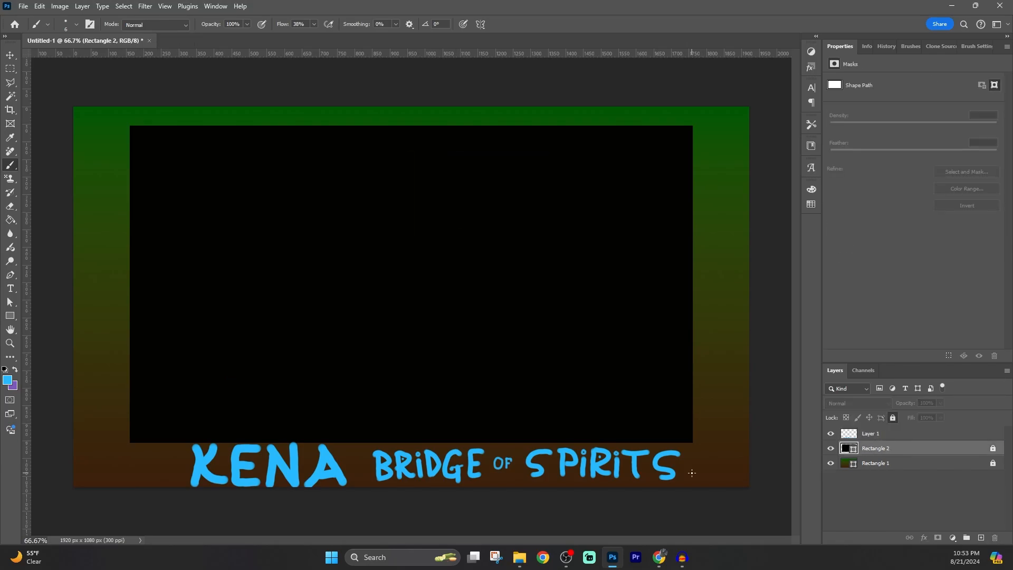
{"action": "left_click", "coordinate": [993, 448]}
{"action": "key", "text": "v"}
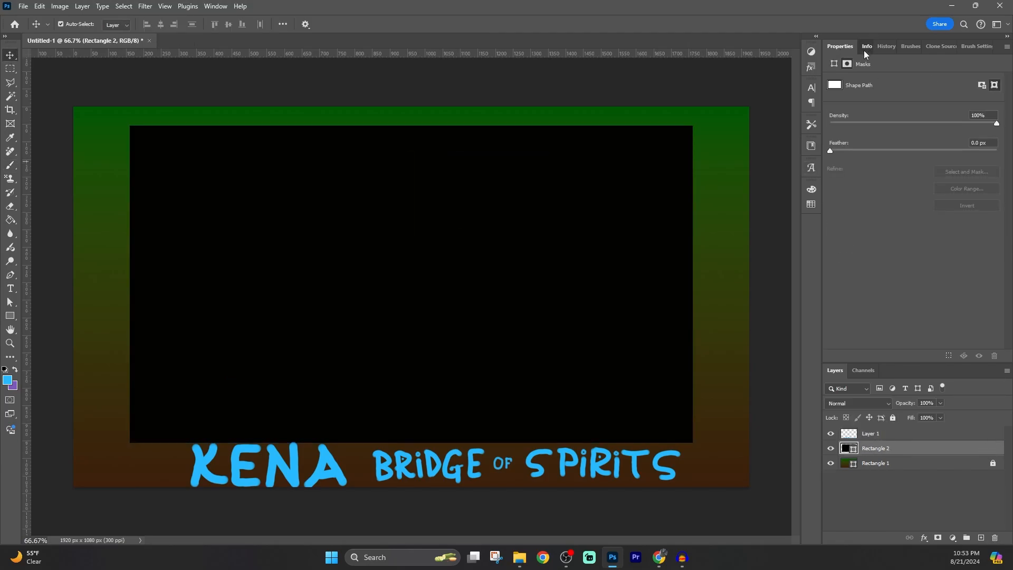
{"action": "left_click", "coordinate": [908, 46]}
{"action": "left_click", "coordinate": [840, 47]}
{"action": "key", "text": "u"}
Give the black rectangle a dark purple stroke chosen from the Darker swatches.
{"action": "left_click", "coordinate": [861, 171]}
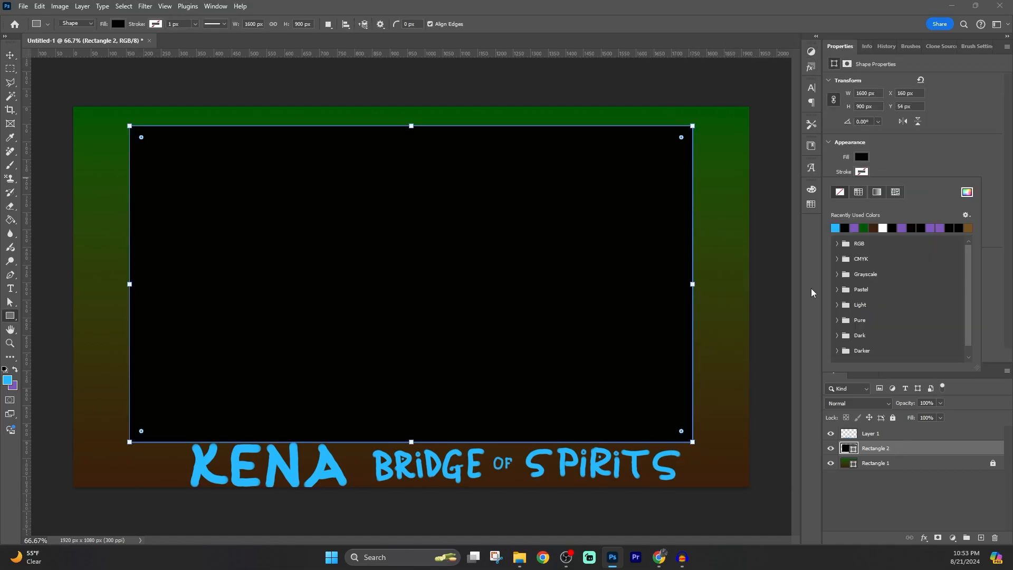
{"action": "left_click", "coordinate": [837, 350]}
{"action": "left_click_drag", "start_coordinate": [968, 299], "coordinate": [968, 322]}
{"action": "left_click", "coordinate": [854, 343]}
{"action": "left_click", "coordinate": [895, 158]}
Set the black rectangle's stroke width to 10 px.
{"action": "left_click", "coordinate": [883, 186]}
{"action": "left_click_drag", "start_coordinate": [875, 198], "coordinate": [886, 199]}
{"action": "left_click", "coordinate": [881, 186]}
{"action": "type", "text": "10"}
{"action": "key", "text": "Tab"}
{"action": "key", "text": "v"}
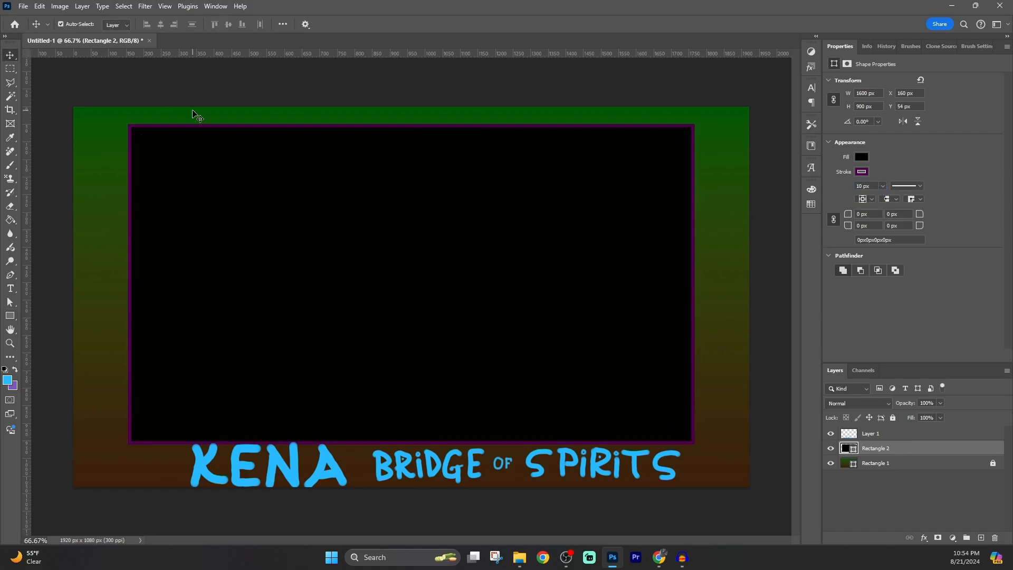